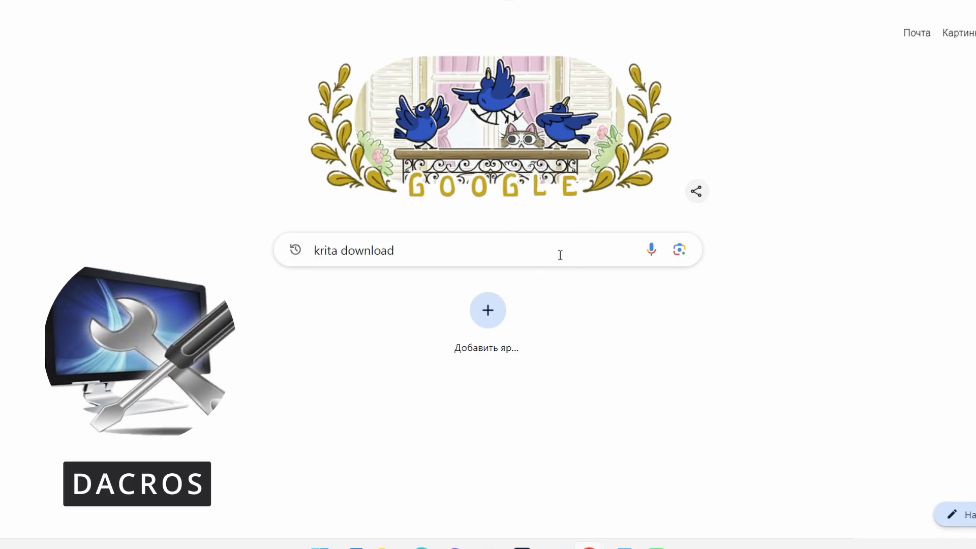
- Run the Google search for 'krita download'
{"action": "left_click", "coordinate": [560, 254]}
{"action": "key", "text": "Return"}
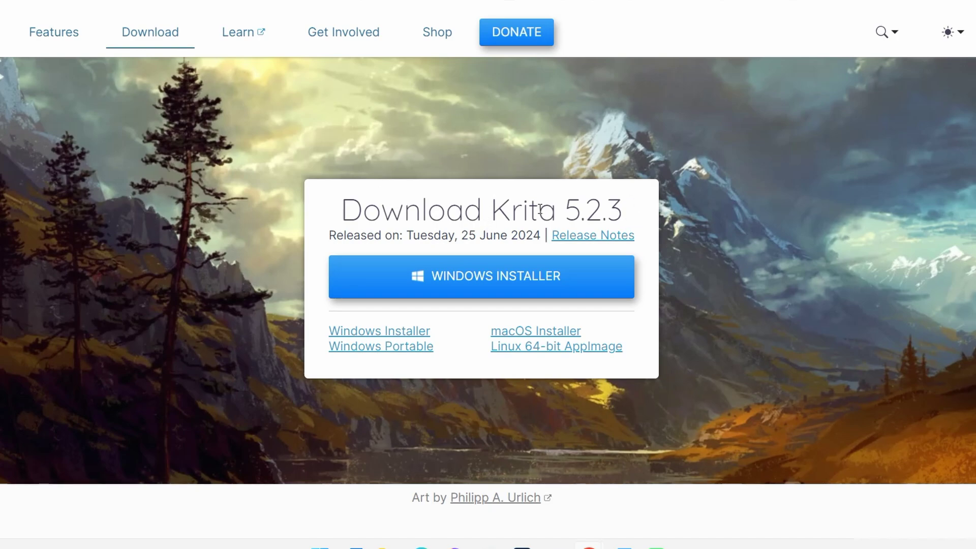
- Download the Krita 5.2.3 Windows installer, krita-x64-5.2.3-setup.exe
{"action": "left_click", "coordinate": [507, 273]}
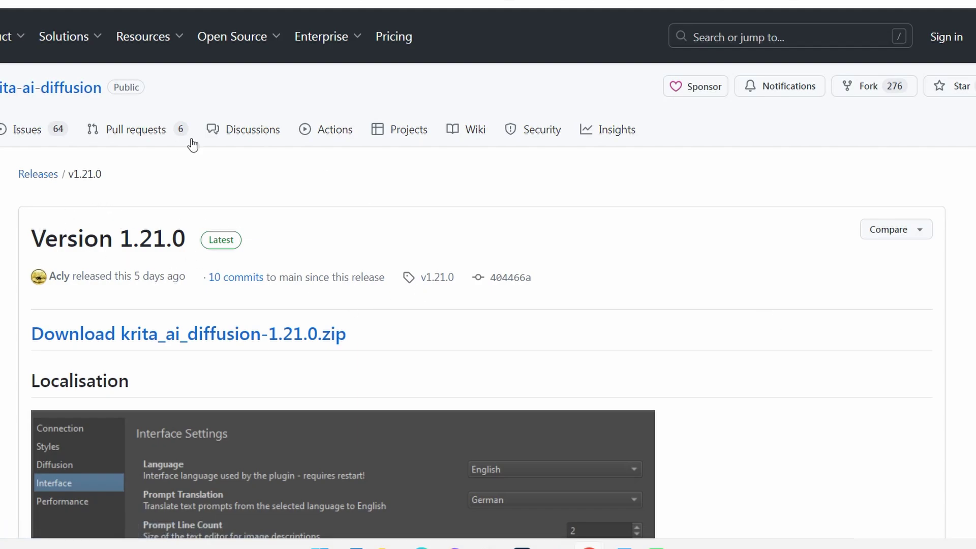
- Download krita_ai_diffusion-1.21.0.zip from the v1.21.0 GitHub release page
{"action": "scroll", "coordinate": [738, 330], "scroll_direction": "down", "scroll_amount": 3}
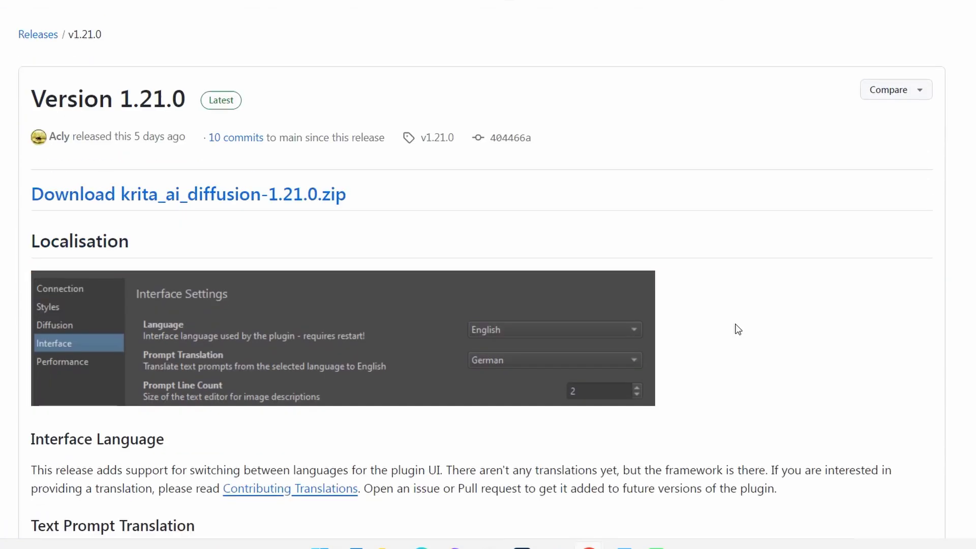
{"action": "scroll", "coordinate": [739, 330], "scroll_direction": "down", "scroll_amount": 3}
{"action": "scroll", "coordinate": [738, 329], "scroll_direction": "up", "scroll_amount": 4}
{"action": "scroll", "coordinate": [738, 330], "scroll_direction": "down", "scroll_amount": 4}
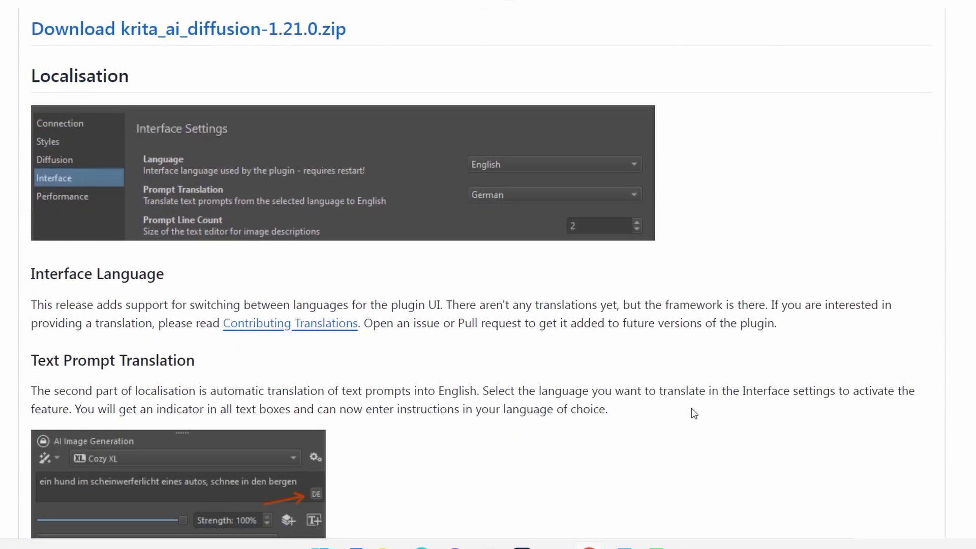
{"action": "scroll", "coordinate": [155, 263], "scroll_direction": "up", "scroll_amount": 5}
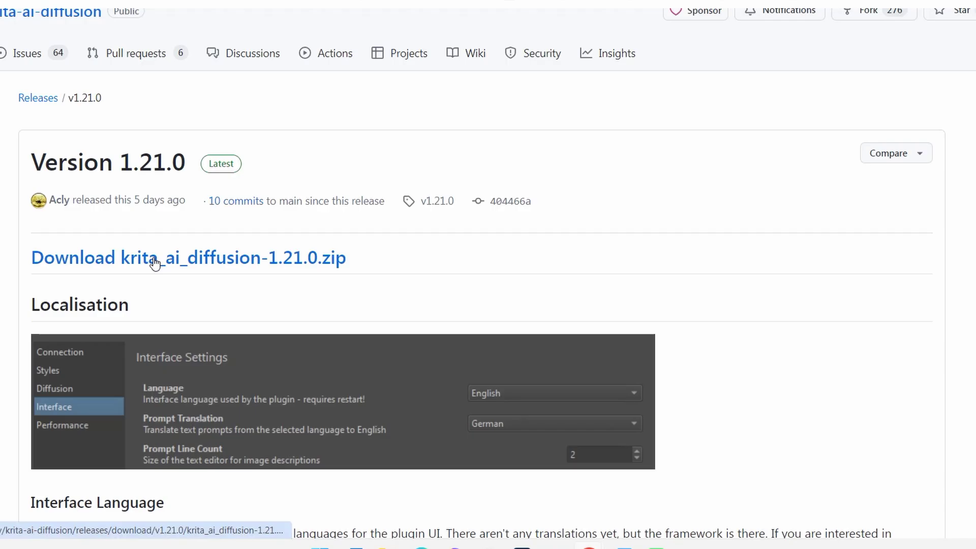
{"action": "left_click", "coordinate": [155, 264]}
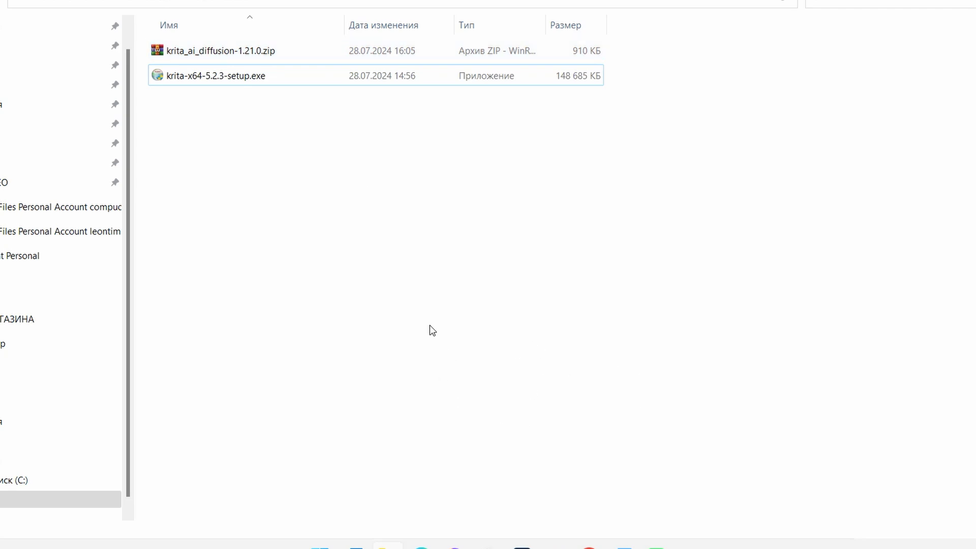
- Launch krita-x64-5.2.3-setup.exe from the downloads folder
{"action": "left_click", "coordinate": [237, 78]}
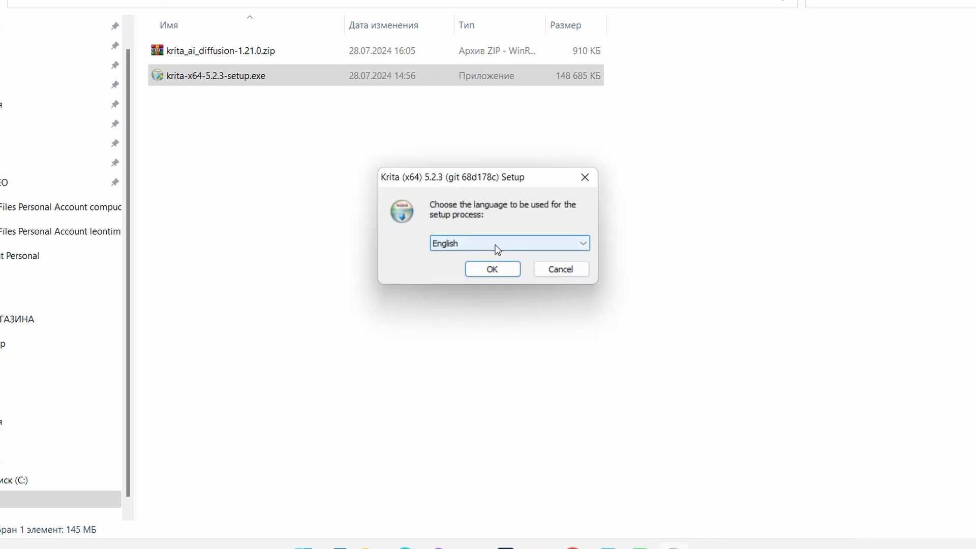
- Choose English as the Krita setup language
{"action": "left_click", "coordinate": [496, 244]}
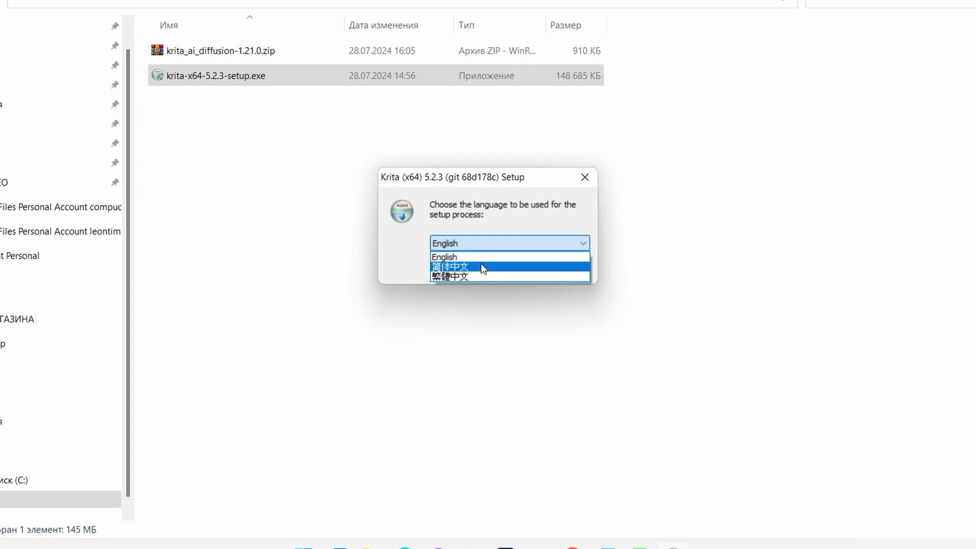
{"action": "left_click", "coordinate": [668, 271]}
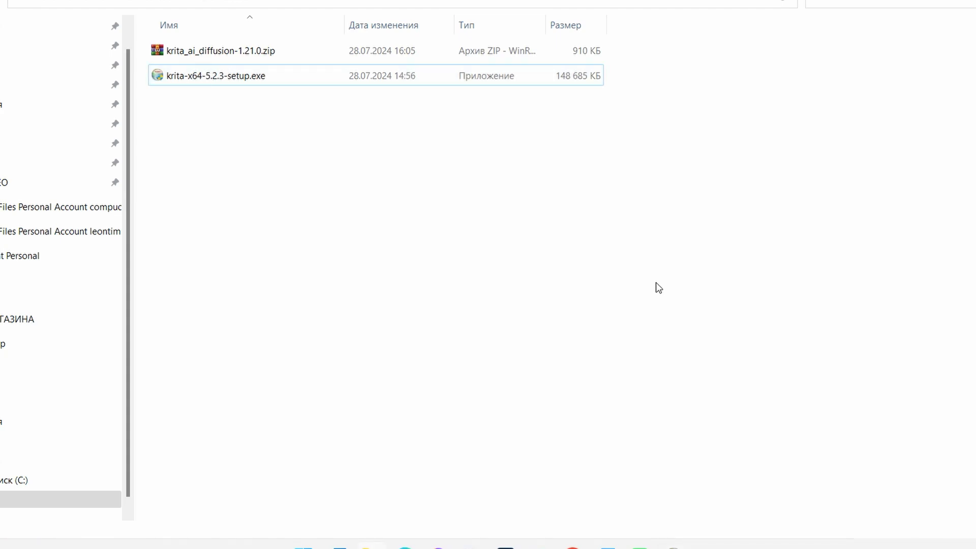
{"action": "left_click", "coordinate": [673, 544]}
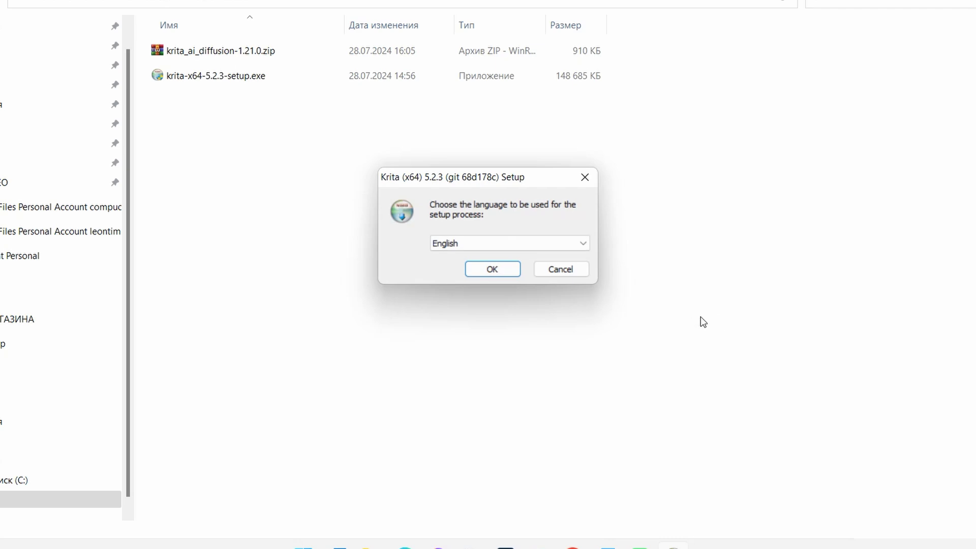
{"action": "left_click", "coordinate": [514, 274]}
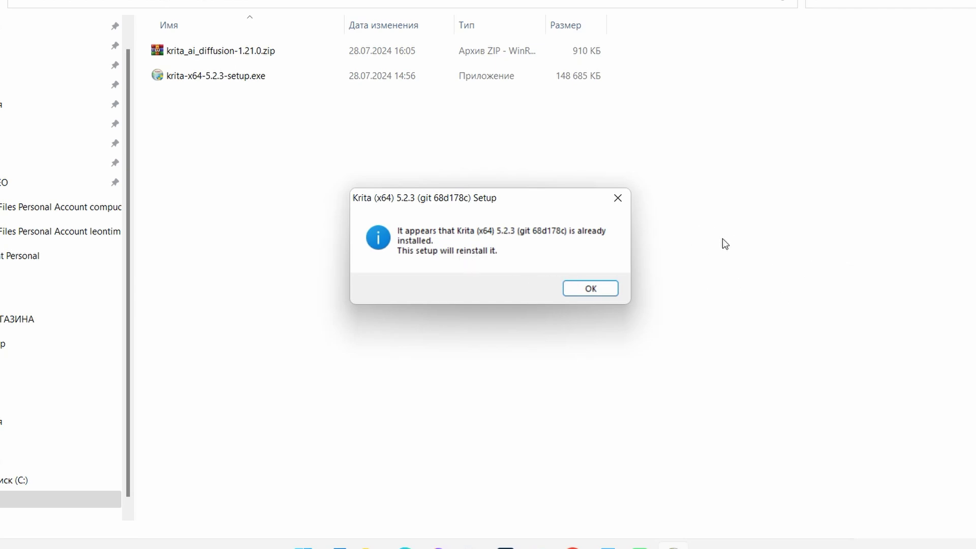
- Acknowledge the reinstall notice, accept the license terms, and install Krita 5.2.3
{"action": "left_click", "coordinate": [626, 202]}
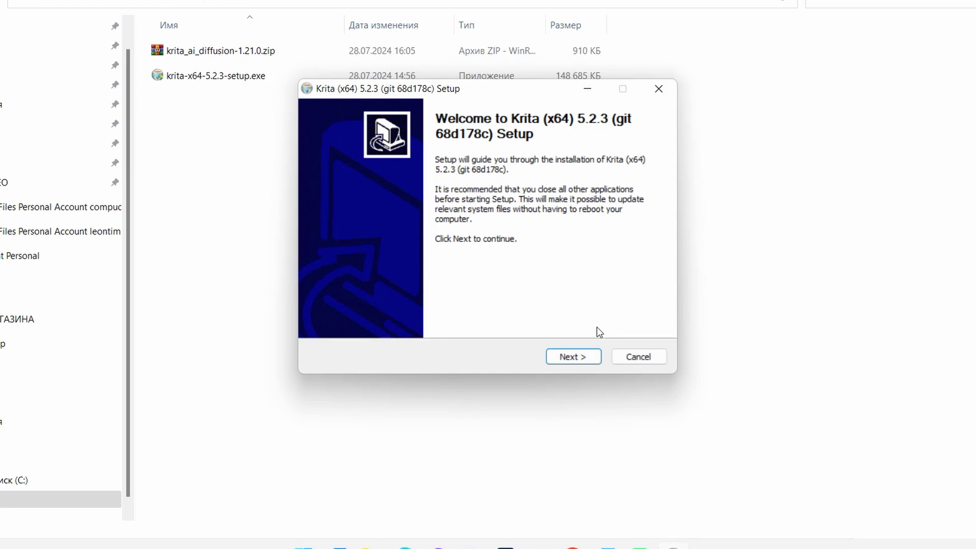
{"action": "left_click", "coordinate": [590, 358]}
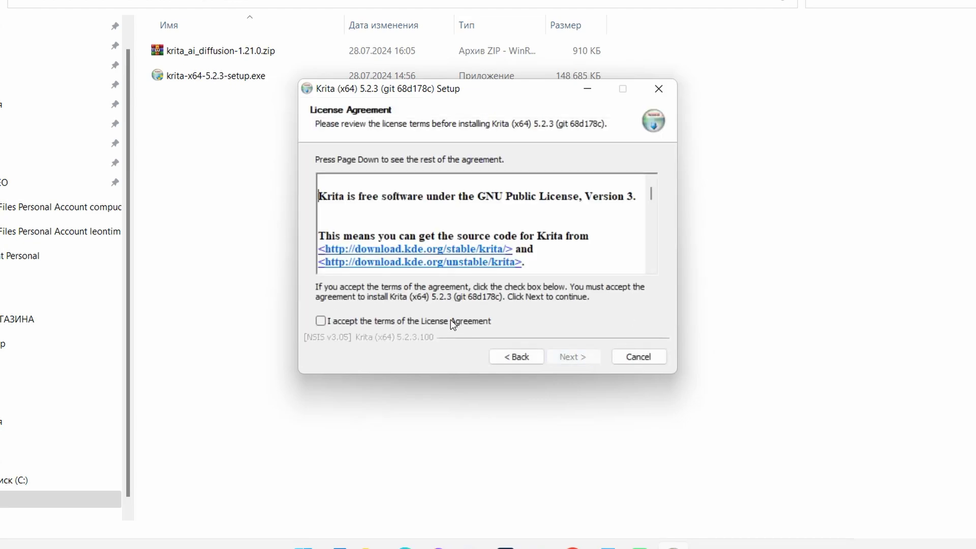
{"action": "left_click", "coordinate": [383, 325]}
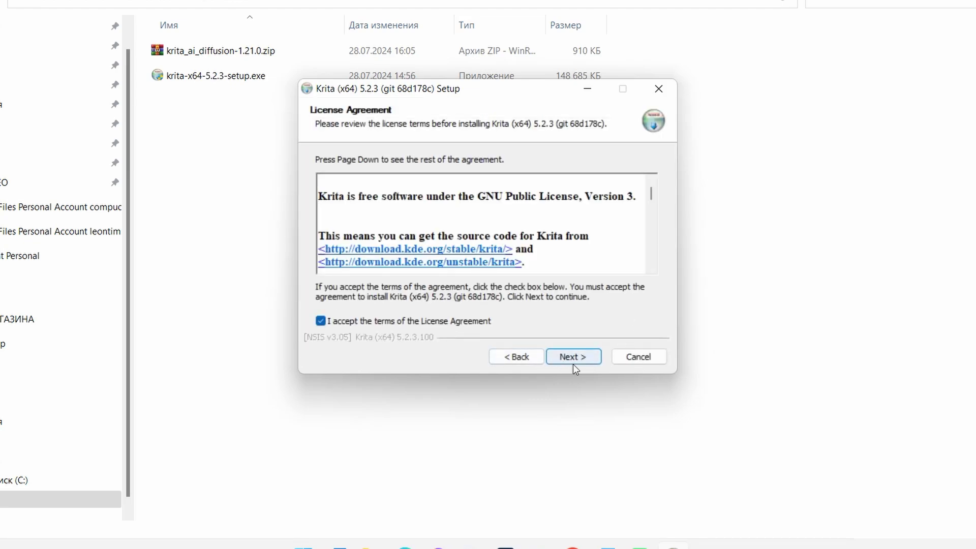
{"action": "left_click", "coordinate": [662, 356]}
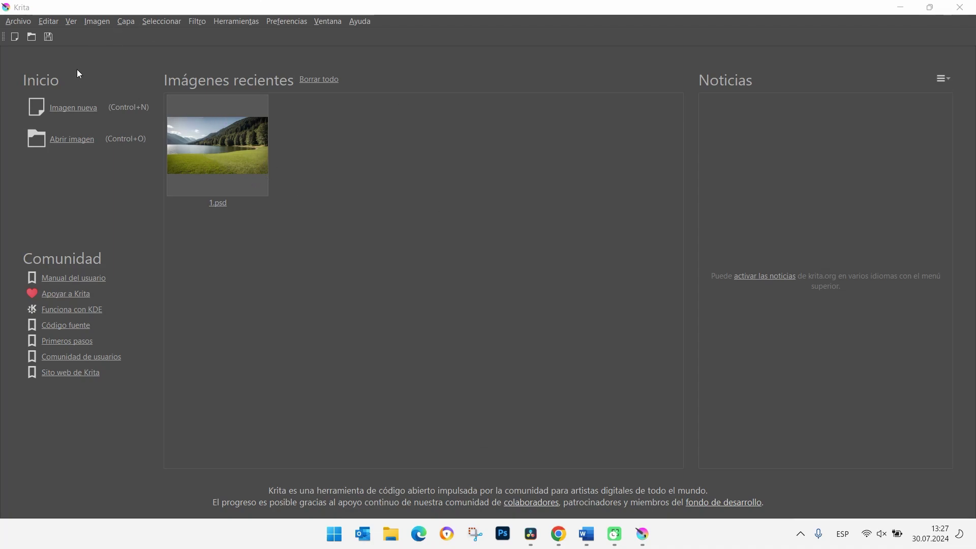
- Create a new blank 1920×1080 canvas using the YouTube size preset
{"action": "left_click", "coordinate": [69, 111]}
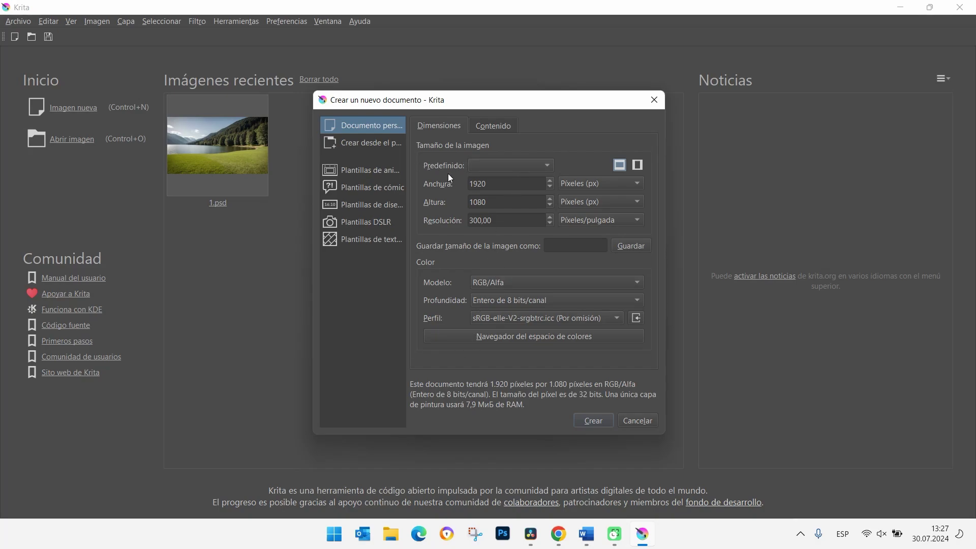
{"action": "left_click", "coordinate": [534, 163]}
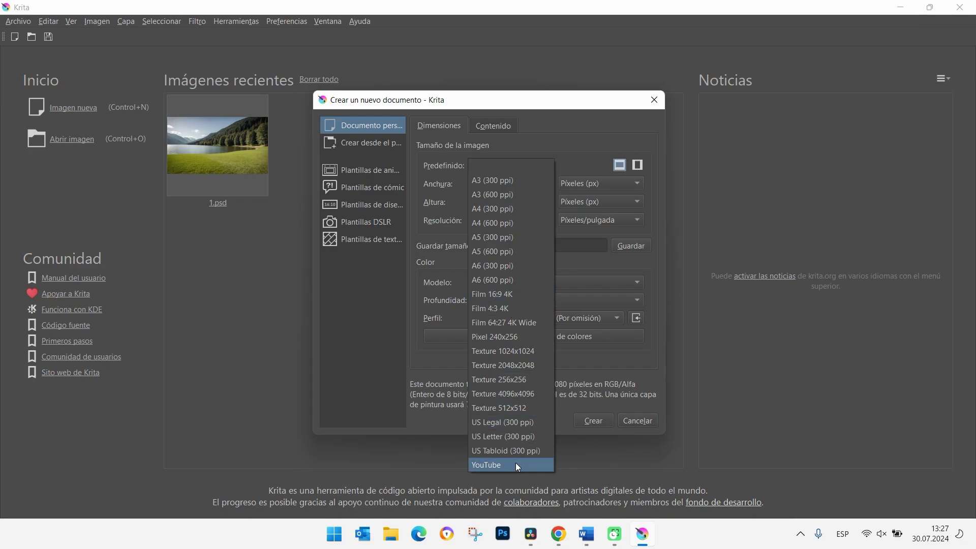
{"action": "left_click", "coordinate": [592, 121]}
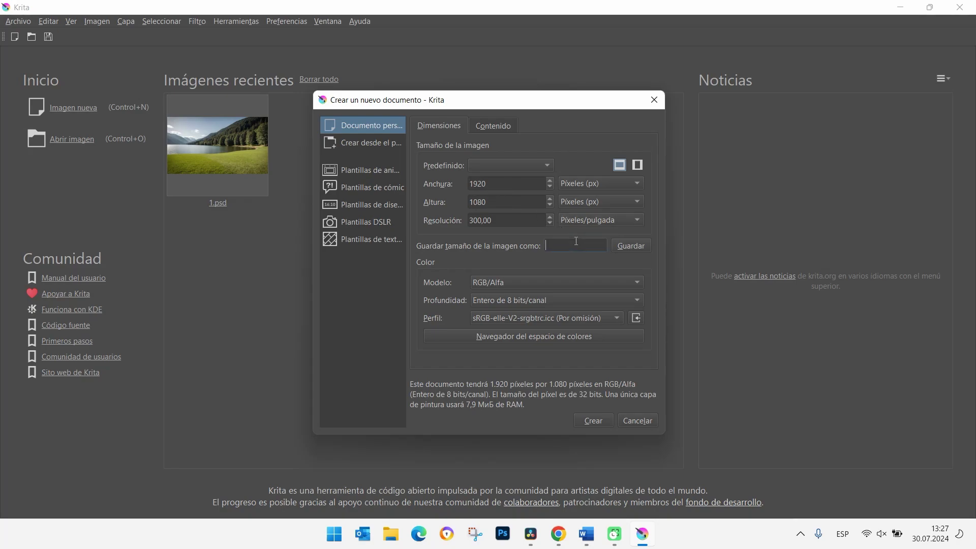
{"action": "left_click", "coordinate": [545, 165]}
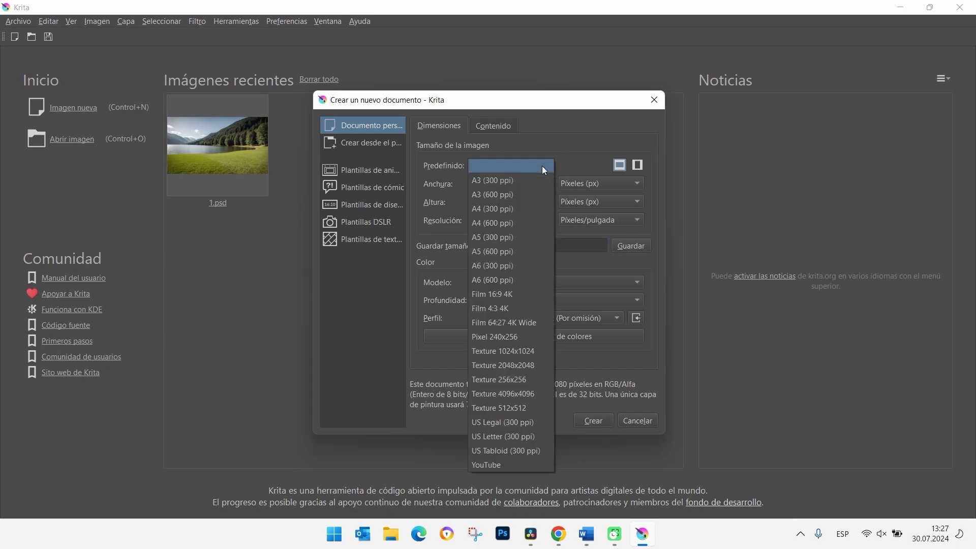
{"action": "left_click", "coordinate": [503, 464]}
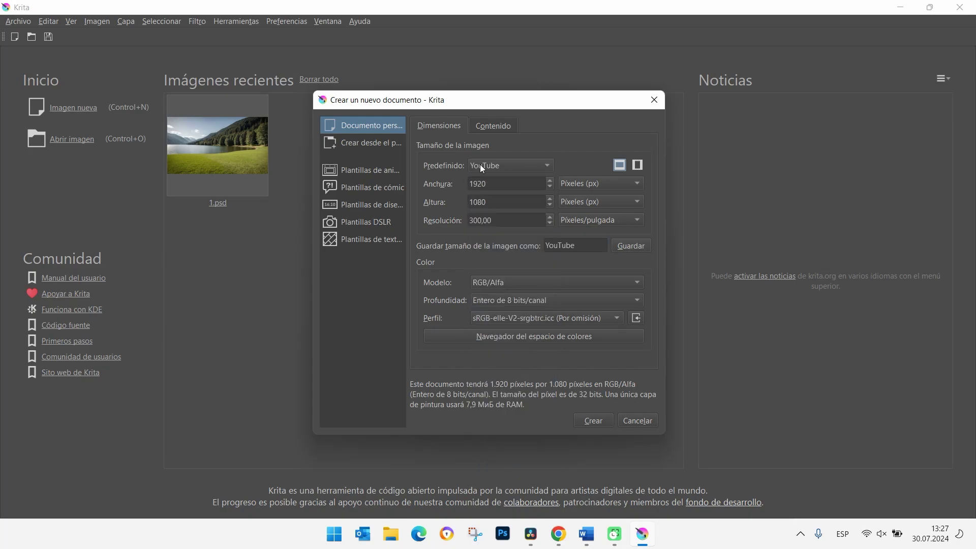
{"action": "left_click", "coordinate": [597, 422]}
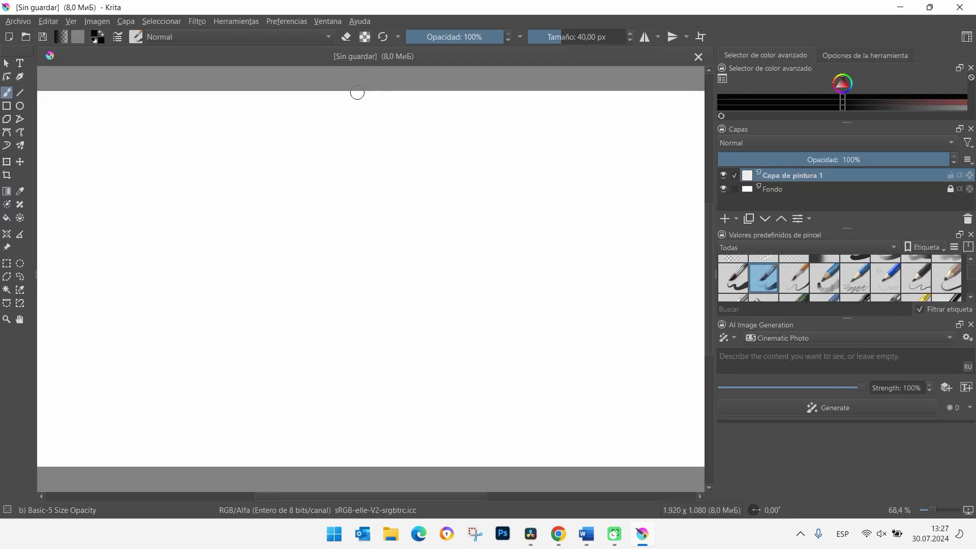
- Review the interface language setting and close it, keeping Spanish
{"action": "left_click", "coordinate": [291, 20]}
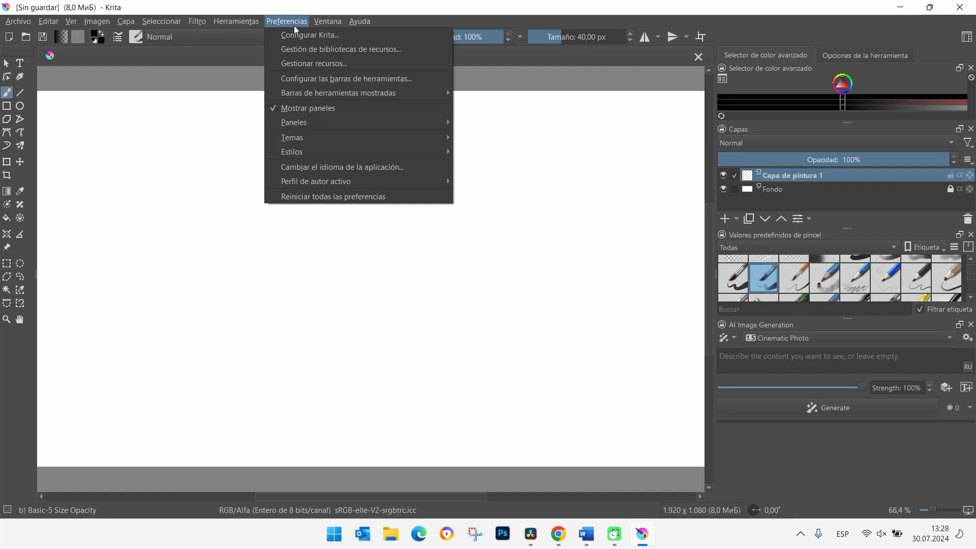
{"action": "left_click", "coordinate": [351, 170]}
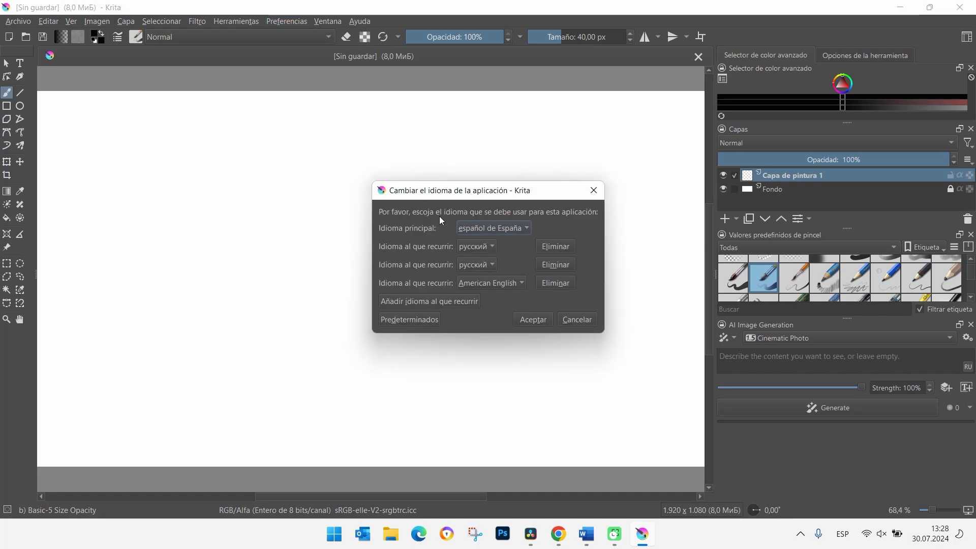
{"action": "left_click", "coordinate": [513, 230]}
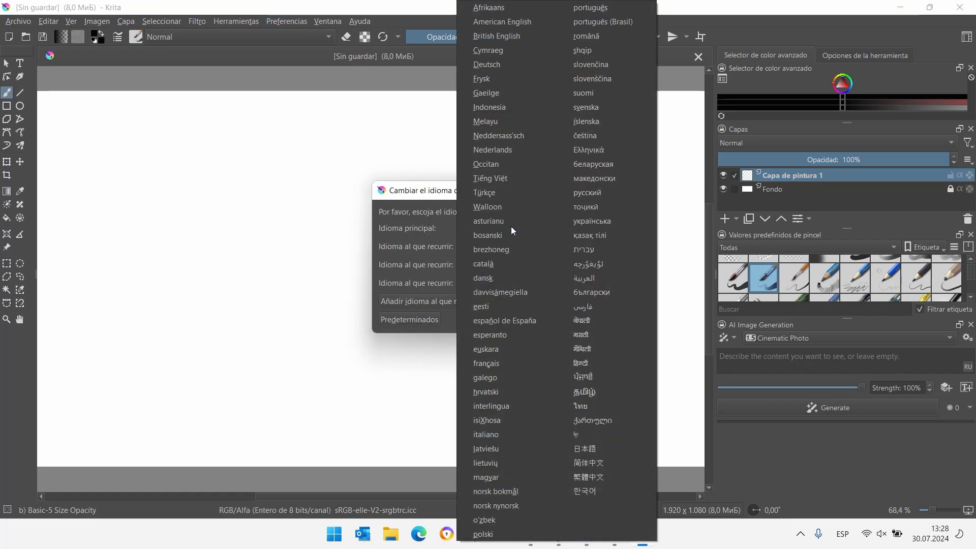
{"action": "left_click", "coordinate": [312, 141]}
{"action": "left_click", "coordinate": [585, 319]}
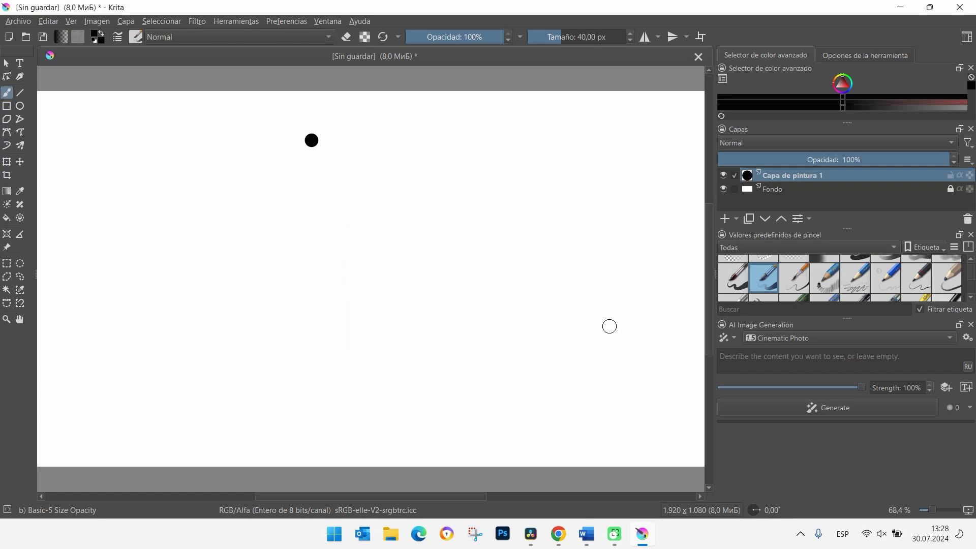
- Undo the stray black dot and switch to the Select Shapes tool
{"action": "key", "text": "ctrl+z"}
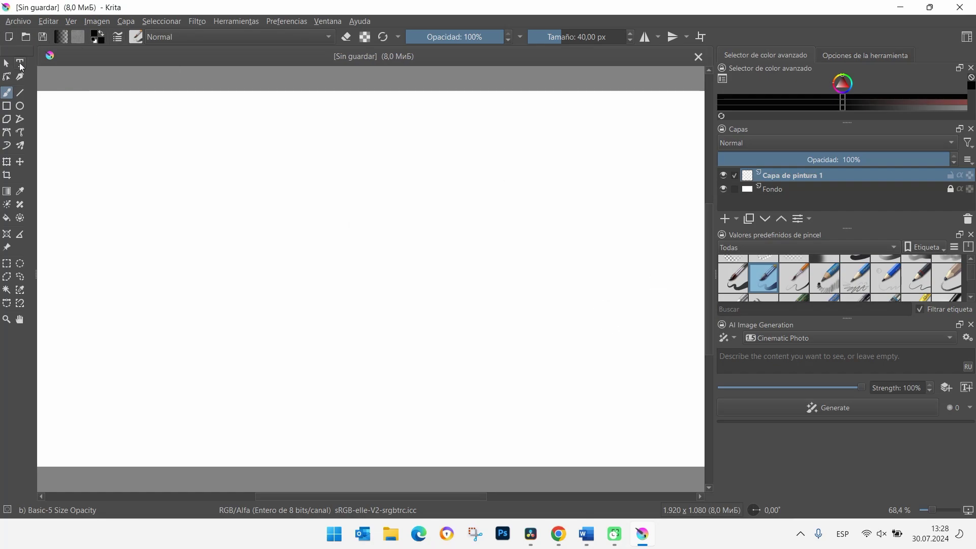
{"action": "left_click", "coordinate": [6, 64]}
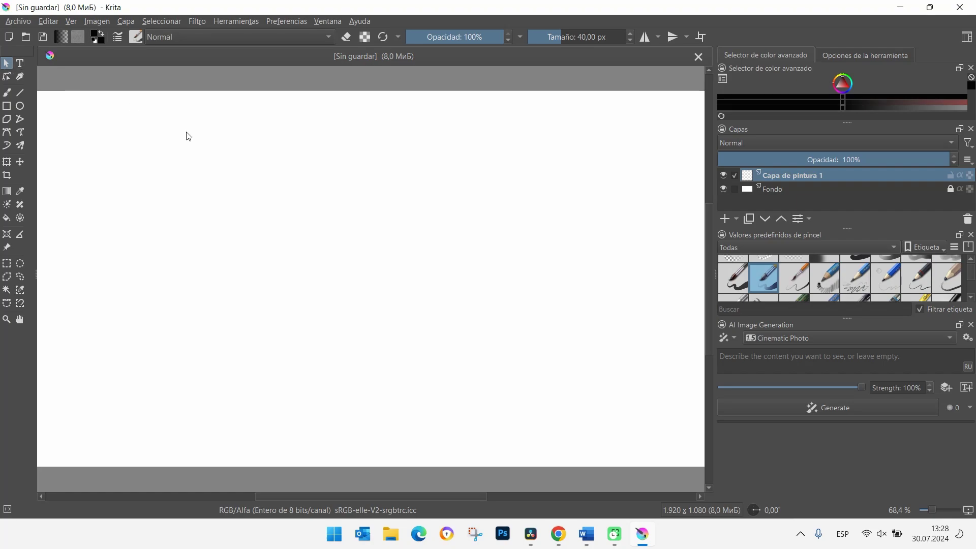
{"action": "left_click", "coordinate": [231, 23]}
{"action": "mouse_move", "coordinate": [243, 35]}
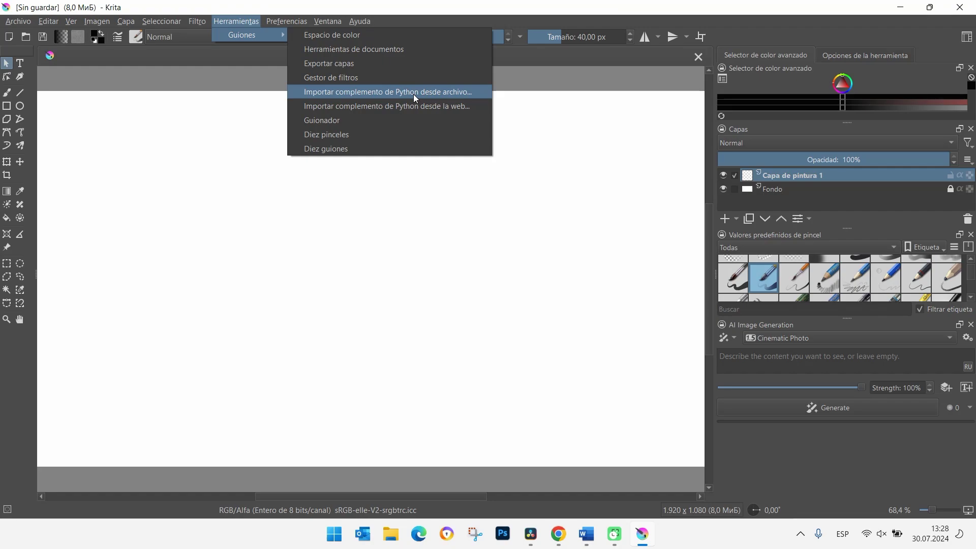
- Import krita_ai_diffusion-1.21.0.zip from the KRITA AI folder as a Python plugin, answering the overwrite prompt
{"action": "left_click", "coordinate": [415, 97]}
{"action": "left_click_drag", "start_coordinate": [160, 135], "coordinate": [161, 151]}
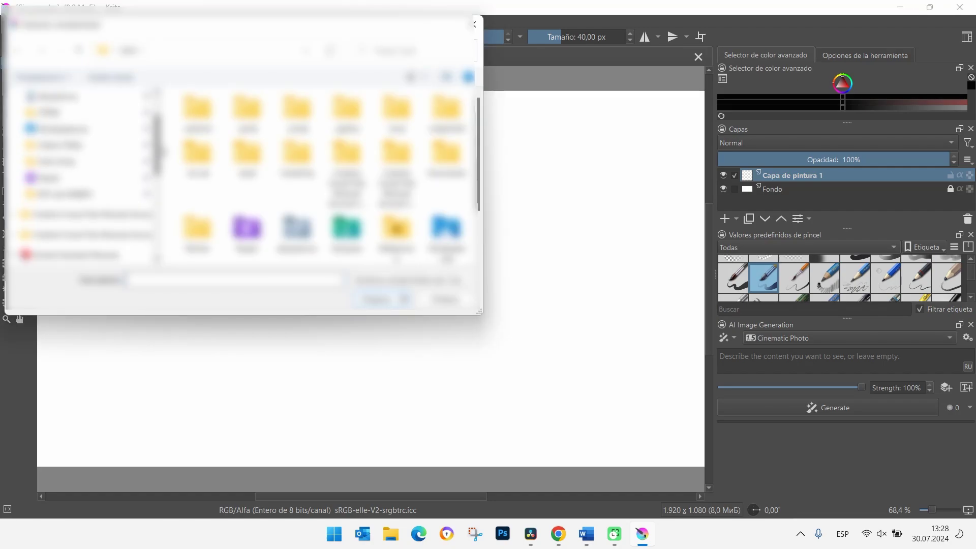
{"action": "left_click_drag", "start_coordinate": [160, 152], "coordinate": [163, 161]}
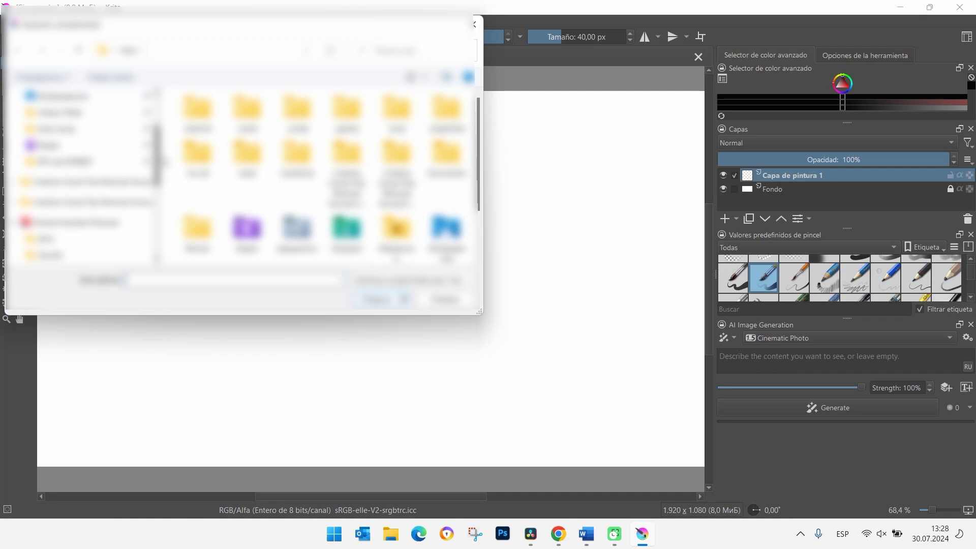
{"action": "left_click", "coordinate": [153, 134]}
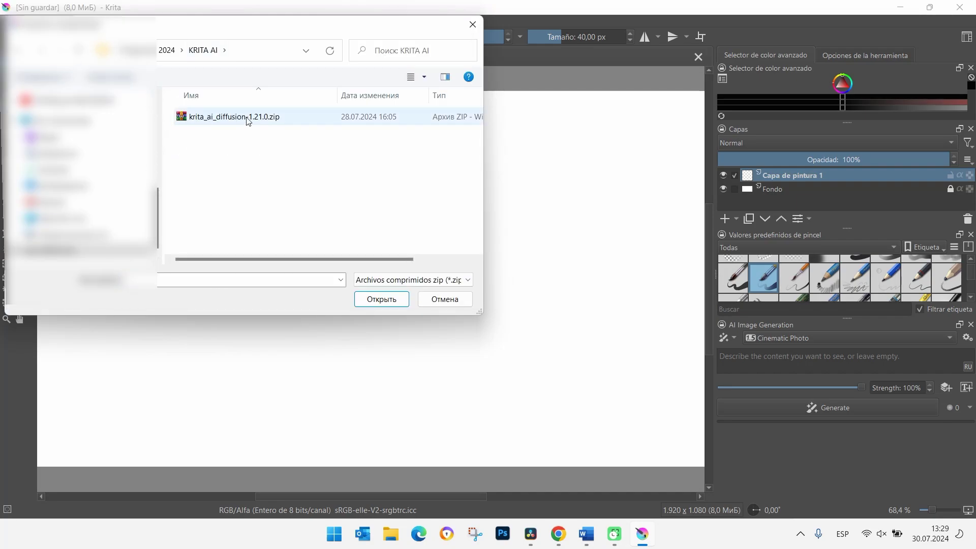
{"action": "left_click", "coordinate": [237, 118]}
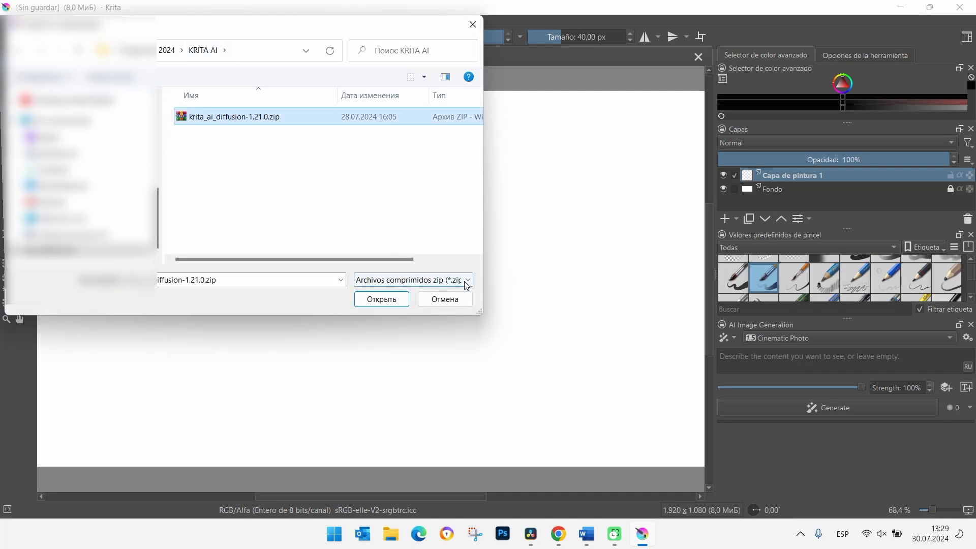
{"action": "left_click", "coordinate": [392, 303]}
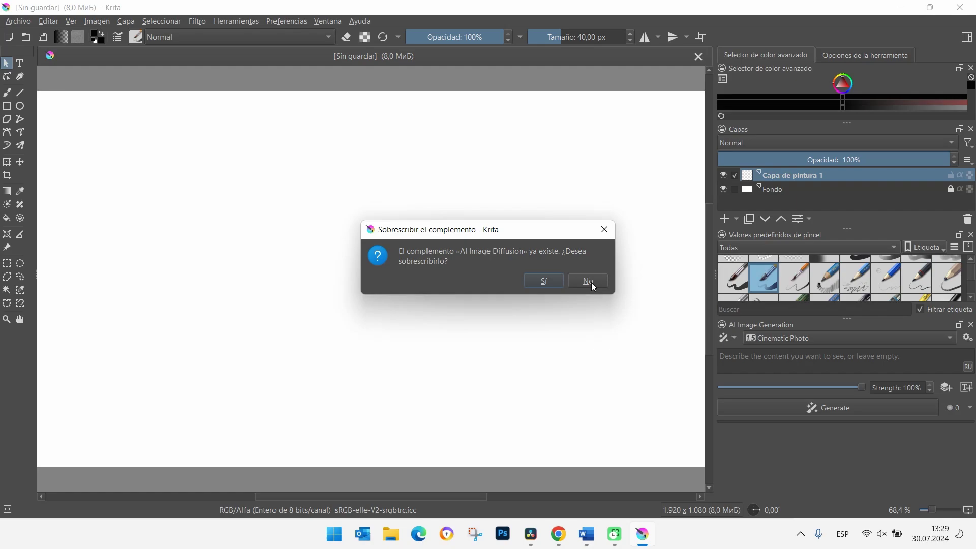
{"action": "left_click", "coordinate": [591, 282]}
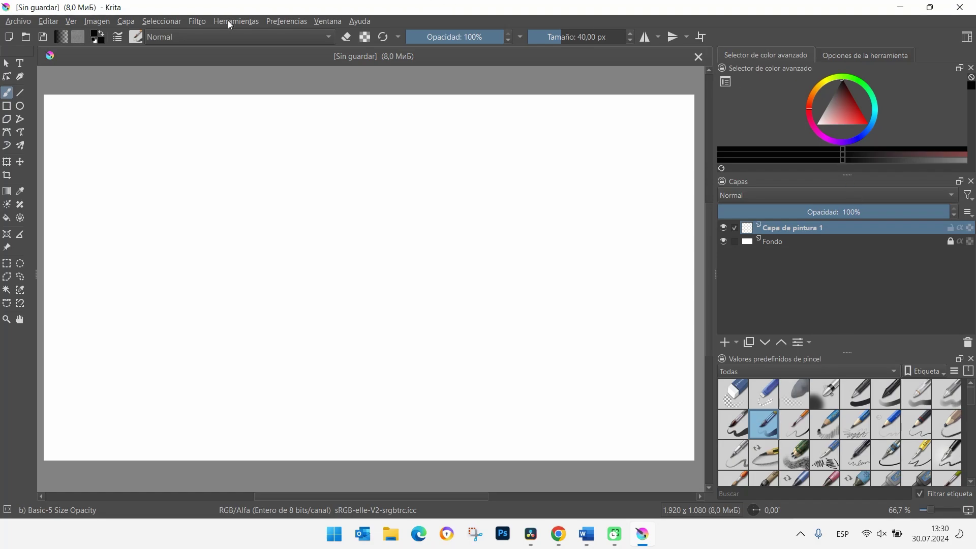
- Show the AI Image Generation docker from the Dockers (Paneles) settings
{"action": "left_click", "coordinate": [288, 22]}
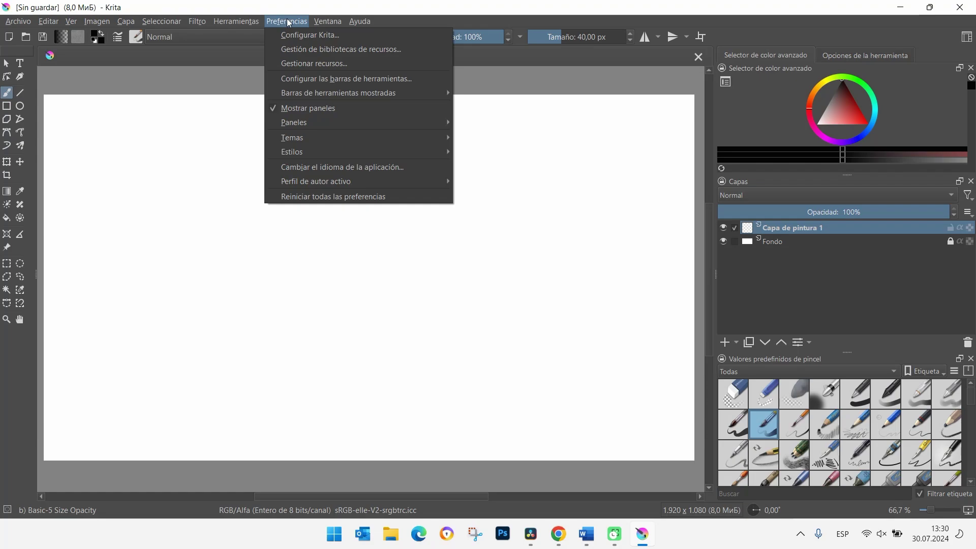
{"action": "mouse_move", "coordinate": [294, 122]}
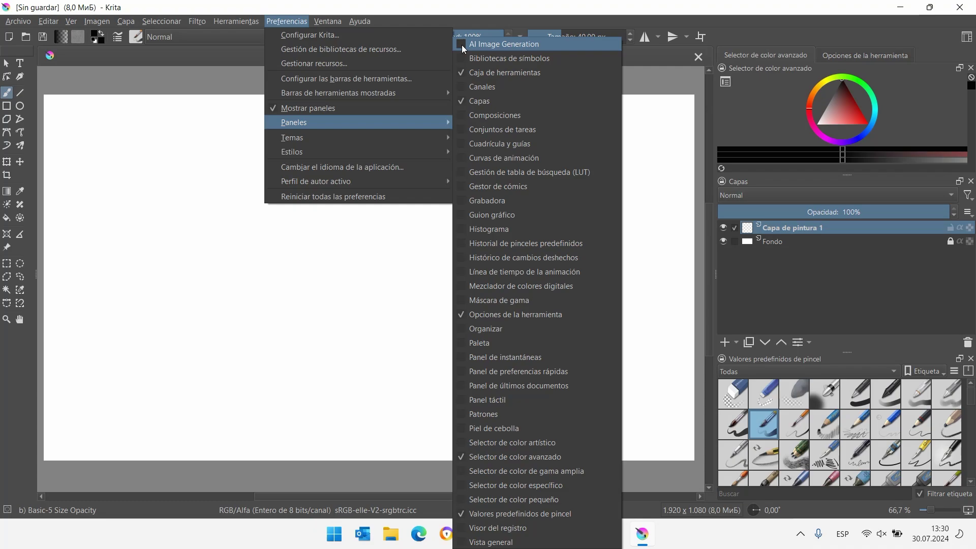
{"action": "left_click", "coordinate": [461, 45]}
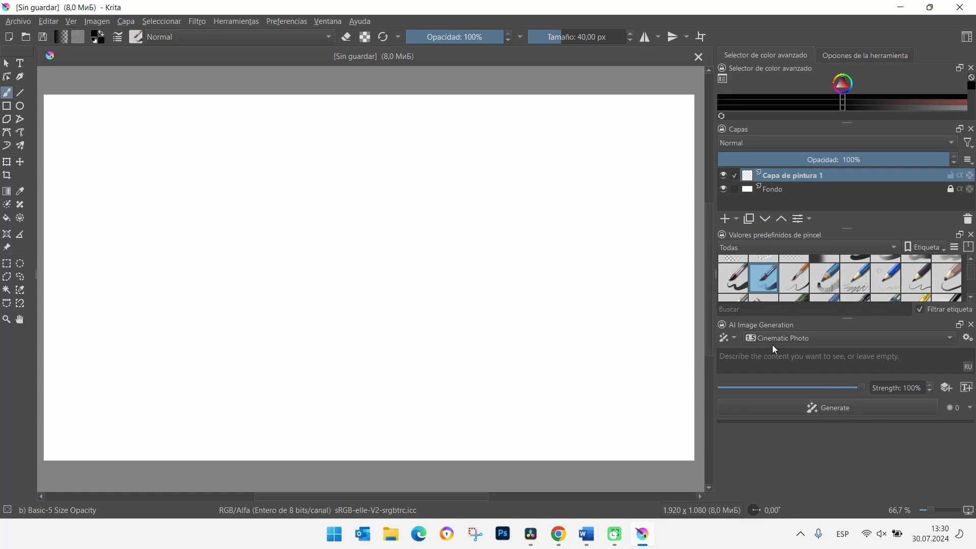
{"action": "left_click", "coordinate": [968, 338]}
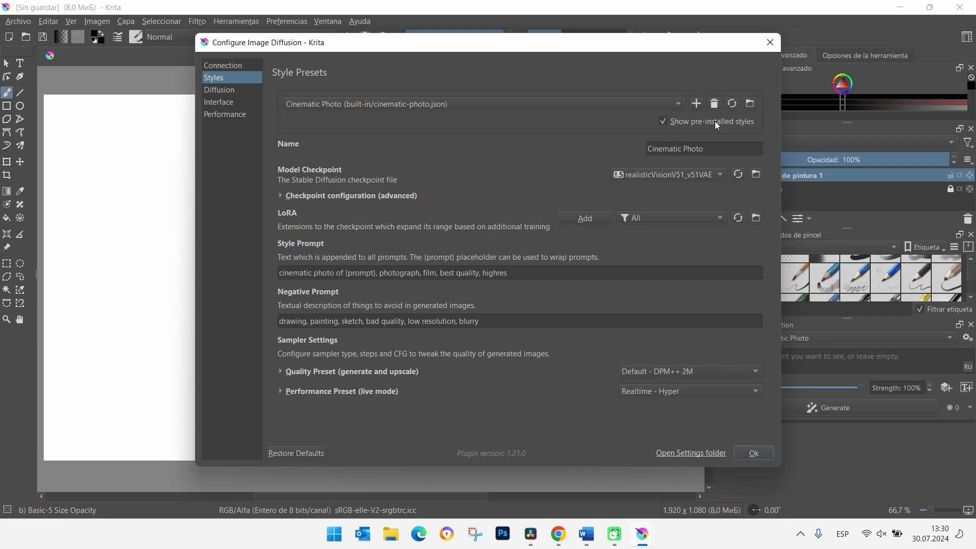
- In Connection settings, browse the Server Path to C:\krita IA, then cancel
{"action": "left_click", "coordinate": [221, 66]}
{"action": "key", "text": "alt"}
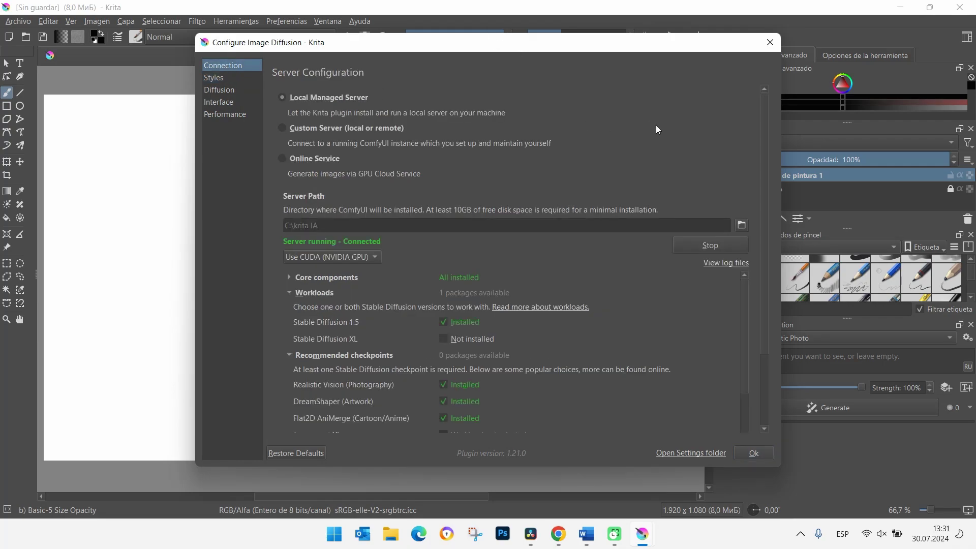
{"action": "scroll", "coordinate": [656, 129], "scroll_direction": "down", "scroll_amount": 1}
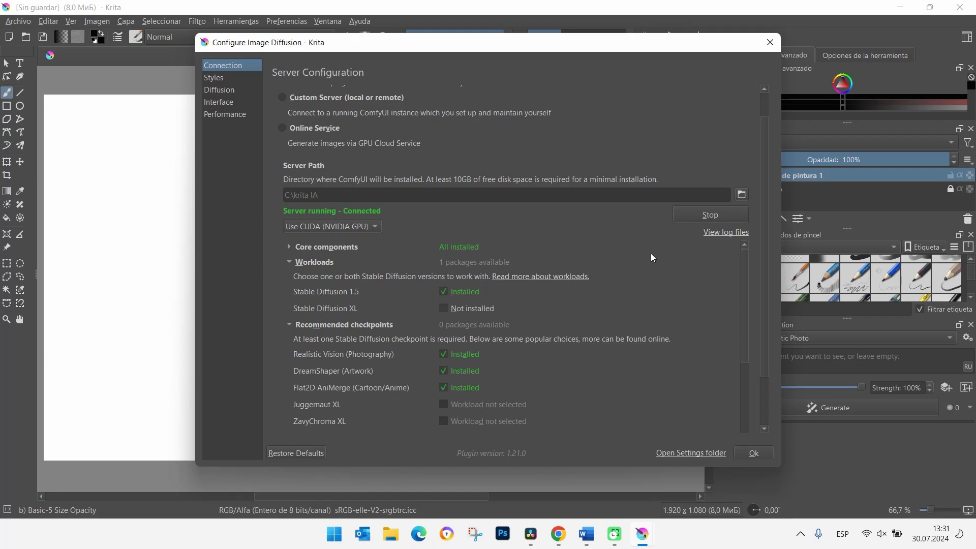
{"action": "left_click", "coordinate": [742, 196]}
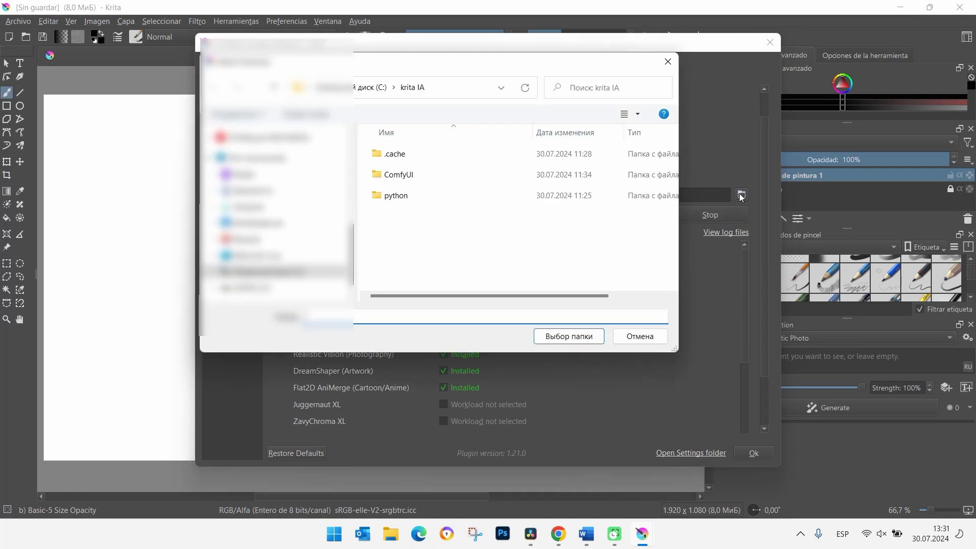
{"action": "left_click", "coordinate": [264, 271]}
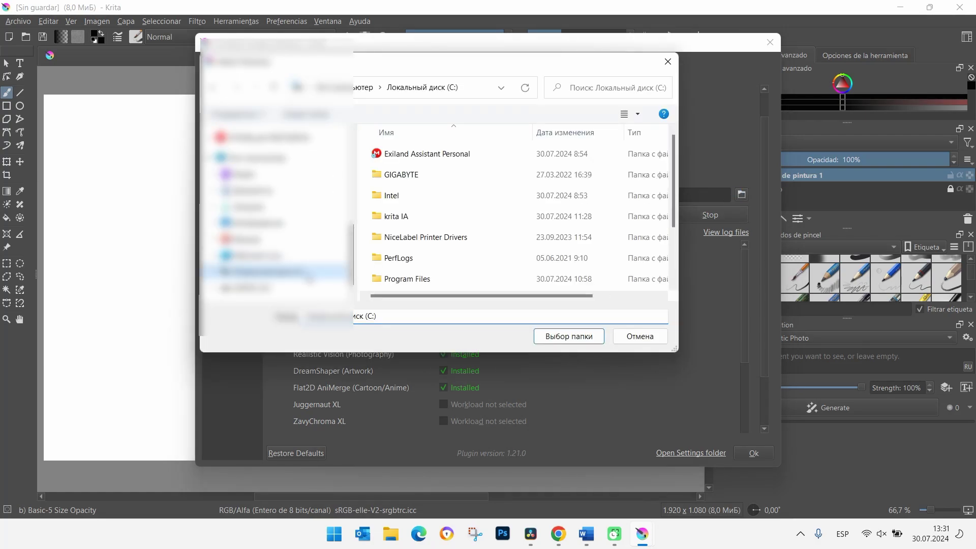
{"action": "left_click", "coordinate": [400, 222]}
{"action": "left_click", "coordinate": [631, 340]}
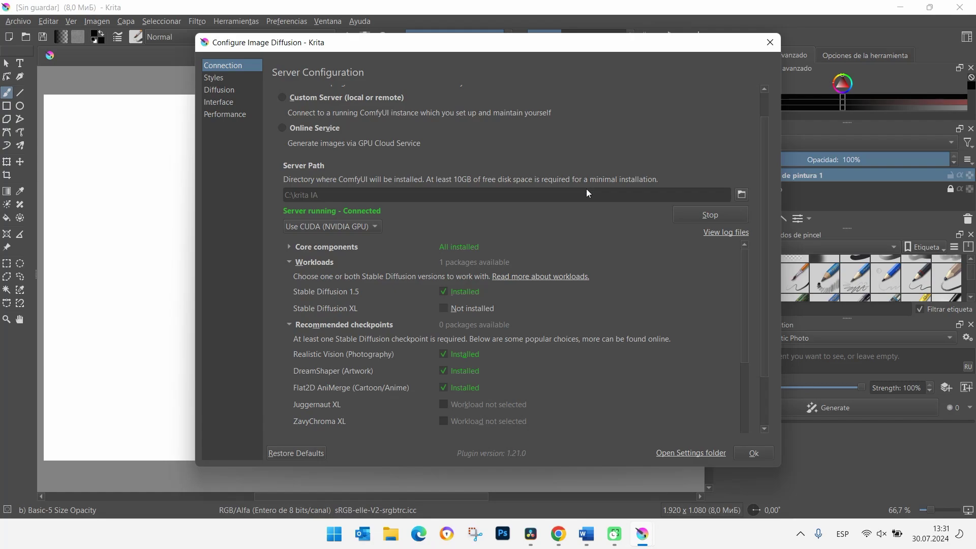
- Review the connected server's packages: Stable Diffusion 1.5 and three checkpoints
{"action": "scroll", "coordinate": [560, 305], "scroll_direction": "down", "scroll_amount": 1}
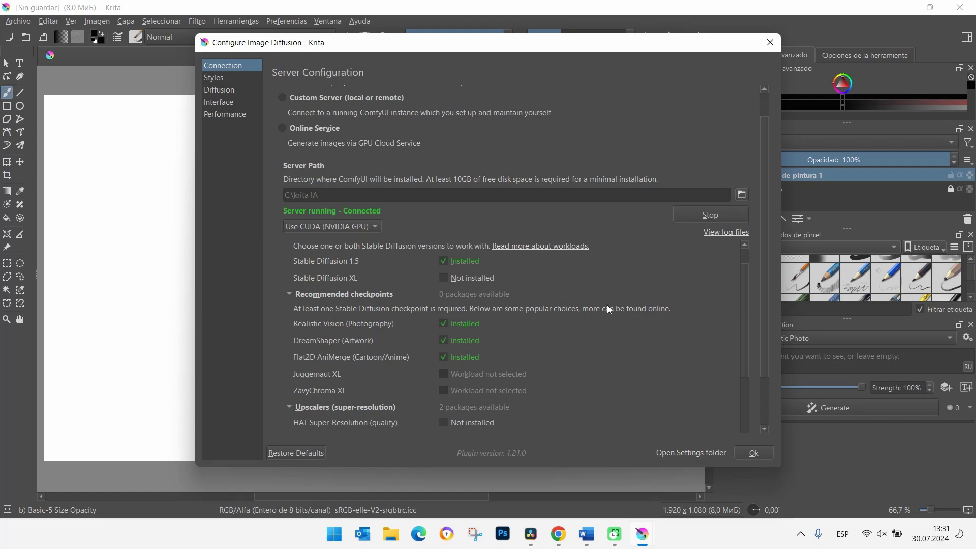
{"action": "scroll", "coordinate": [608, 308], "scroll_direction": "down", "scroll_amount": 2}
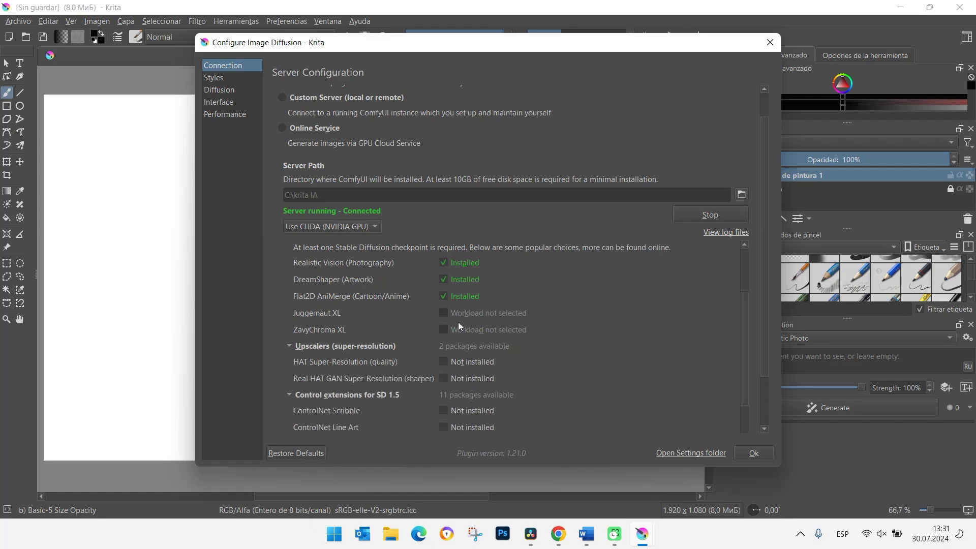
{"action": "scroll", "coordinate": [600, 330], "scroll_direction": "down", "scroll_amount": 4}
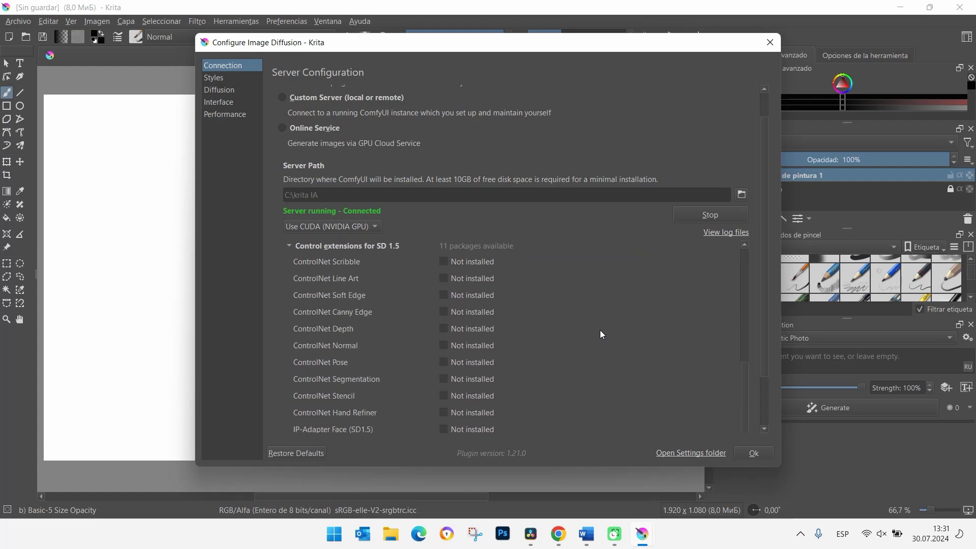
{"action": "scroll", "coordinate": [600, 330], "scroll_direction": "down", "scroll_amount": 2}
{"action": "scroll", "coordinate": [600, 330], "scroll_direction": "up", "scroll_amount": 7}
{"action": "scroll", "coordinate": [600, 335], "scroll_direction": "up", "scroll_amount": 3}
{"action": "scroll", "coordinate": [600, 335], "scroll_direction": "down", "scroll_amount": 1}
{"action": "scroll", "coordinate": [600, 331], "scroll_direction": "up", "scroll_amount": 2}
{"action": "scroll", "coordinate": [612, 309], "scroll_direction": "down", "scroll_amount": 3}
{"action": "scroll", "coordinate": [612, 309], "scroll_direction": "down", "scroll_amount": 4}
{"action": "scroll", "coordinate": [612, 309], "scroll_direction": "up", "scroll_amount": 5}
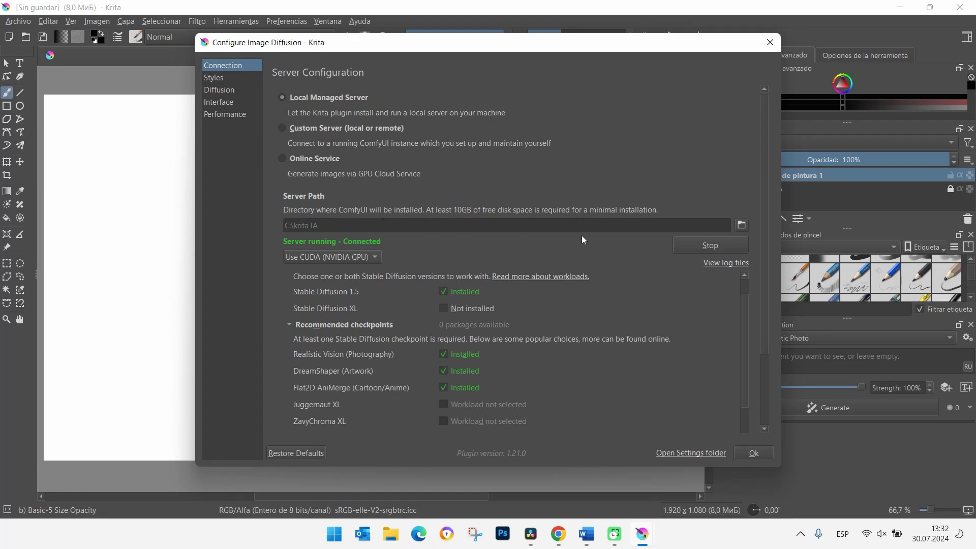
- Try Online Service, return the AI plugin to Local Managed Server, and view the Styles presets
{"action": "scroll", "coordinate": [620, 238], "scroll_direction": "down", "scroll_amount": 5}
{"action": "scroll", "coordinate": [620, 238], "scroll_direction": "up", "scroll_amount": 5}
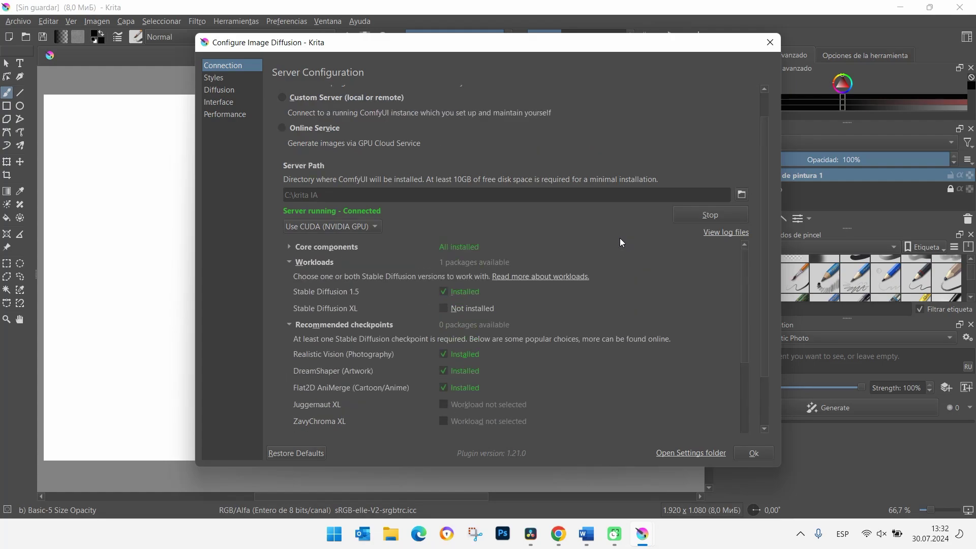
{"action": "scroll", "coordinate": [620, 238], "scroll_direction": "up", "scroll_amount": 3}
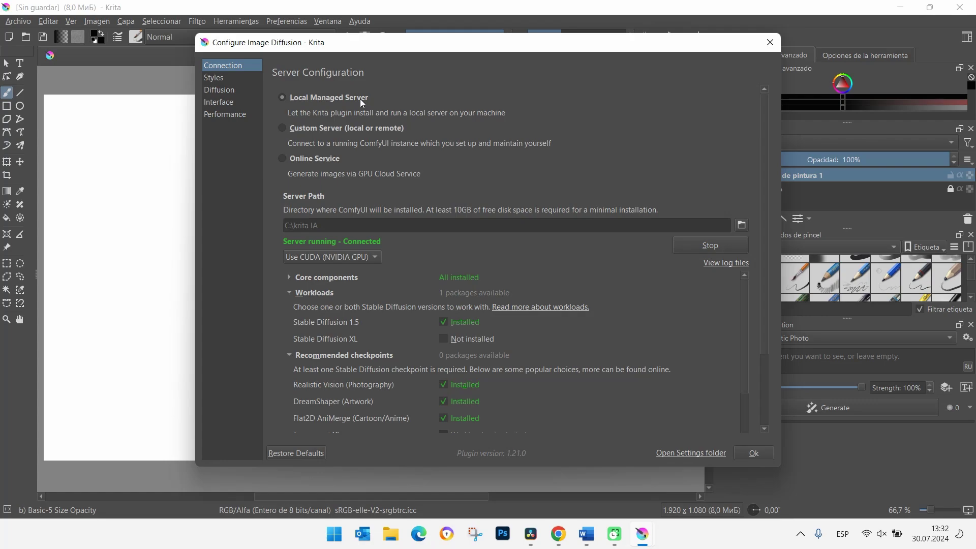
{"action": "left_click", "coordinate": [318, 159]}
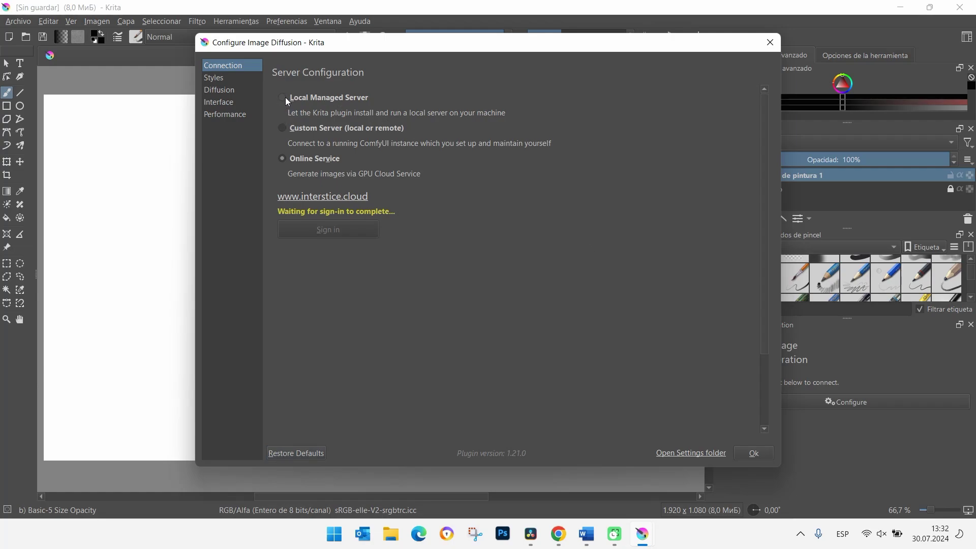
{"action": "left_click", "coordinate": [286, 97]}
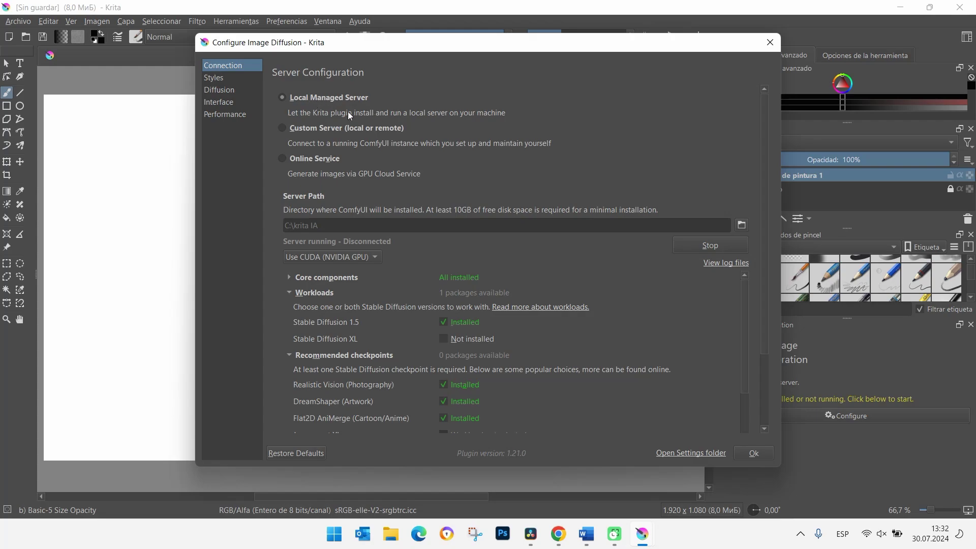
{"action": "left_click", "coordinate": [217, 78]}
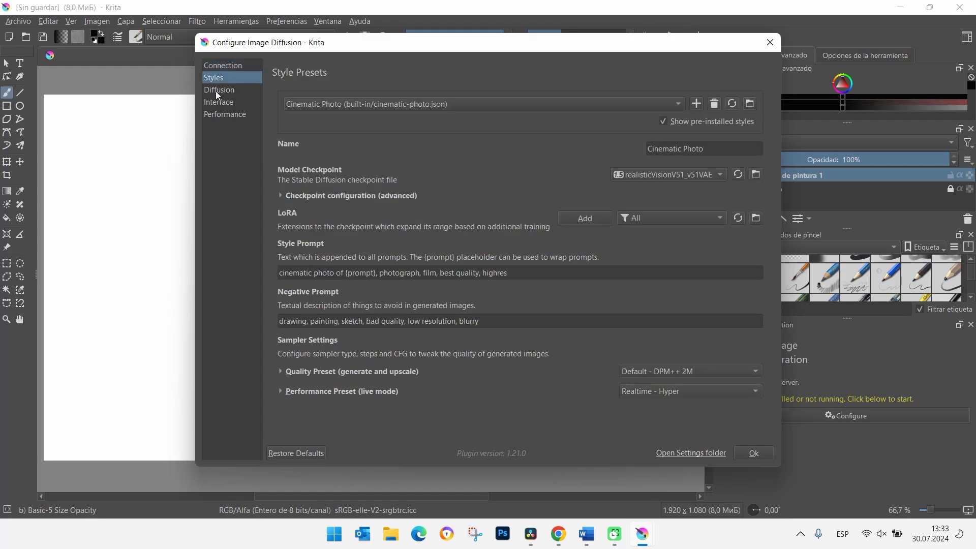
- Keep English as the plugin language, set Prompt Translation to Spanish, and close the settings
{"action": "left_click", "coordinate": [217, 90]}
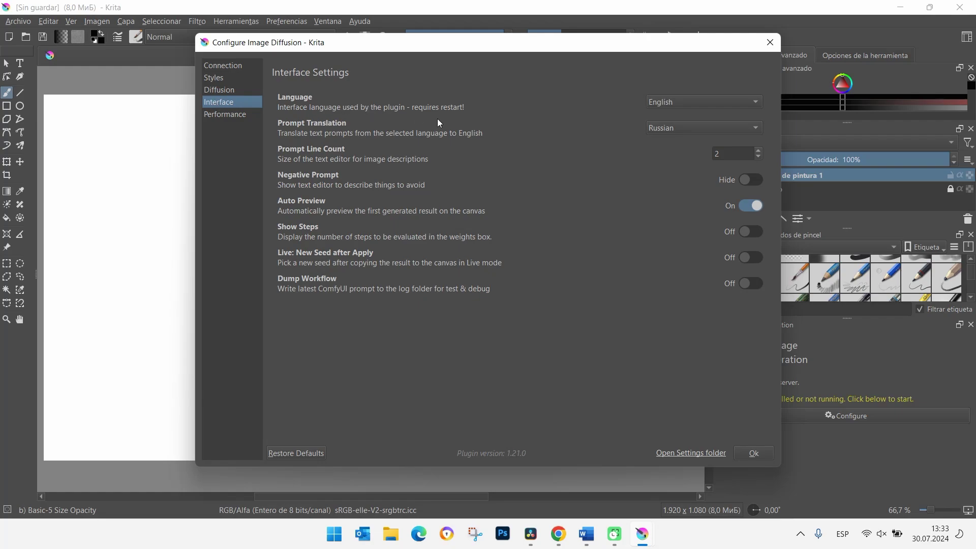
{"action": "left_click", "coordinate": [683, 103]}
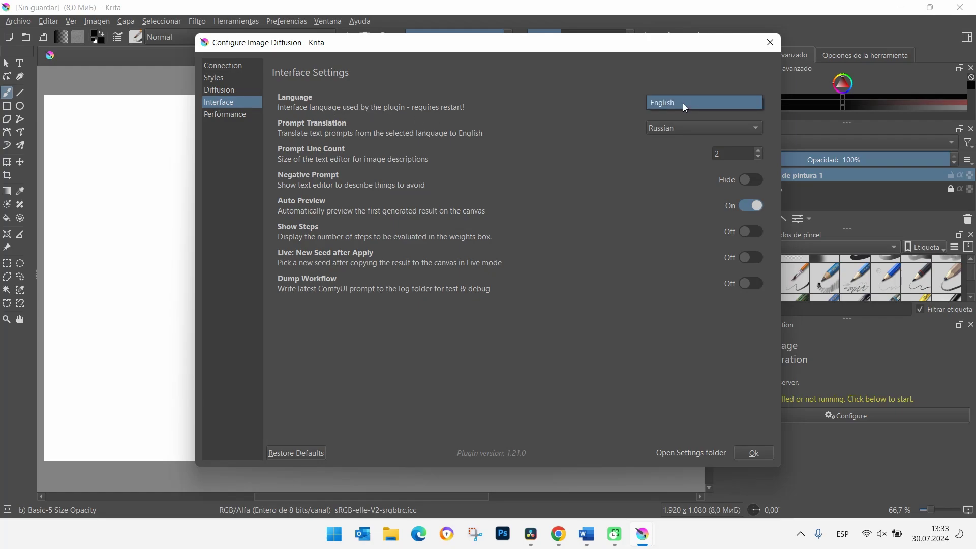
{"action": "left_click", "coordinate": [577, 104]}
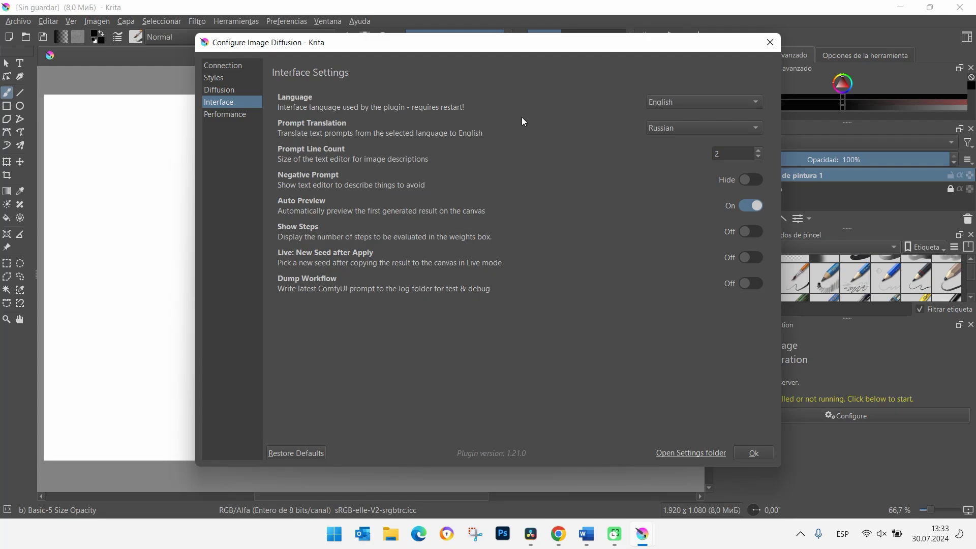
{"action": "left_click", "coordinate": [699, 129]}
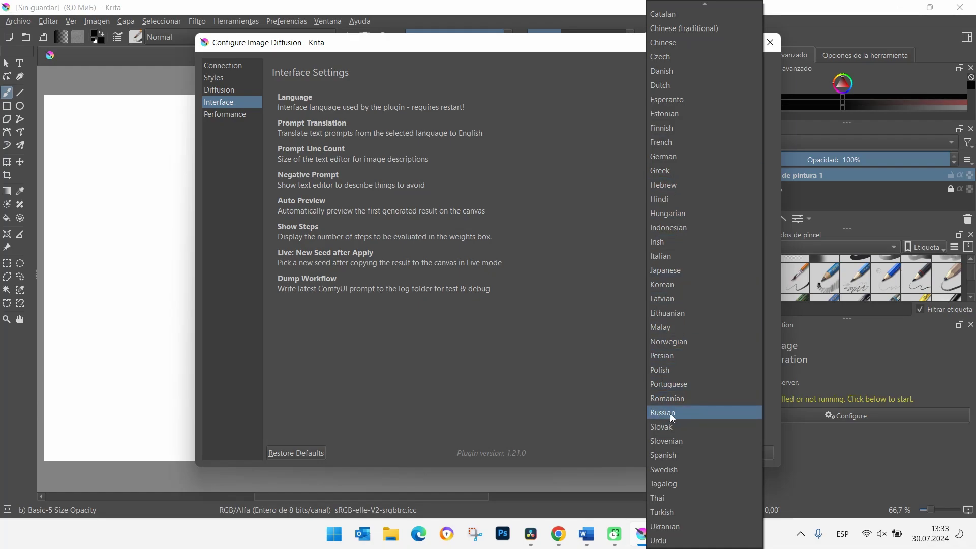
{"action": "left_click", "coordinate": [677, 455]}
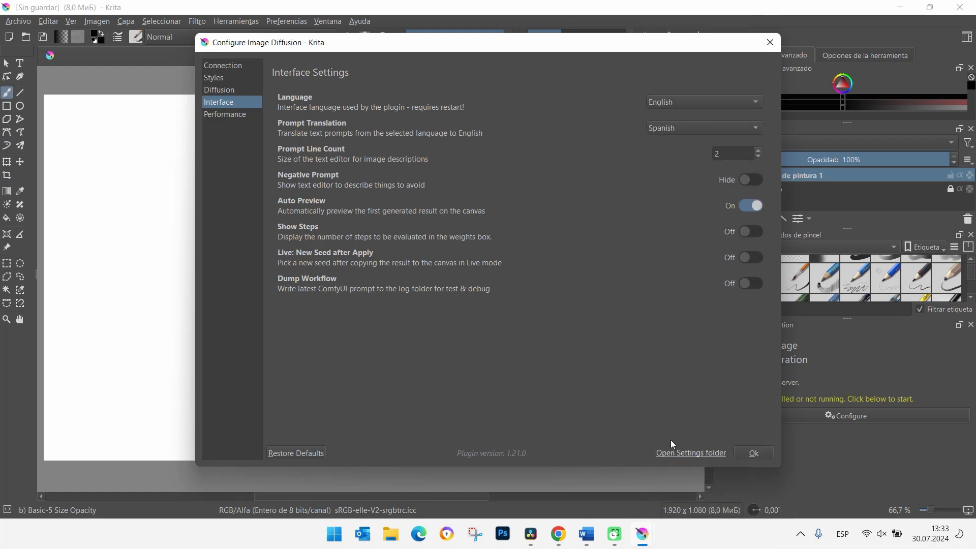
{"action": "left_click", "coordinate": [755, 453]}
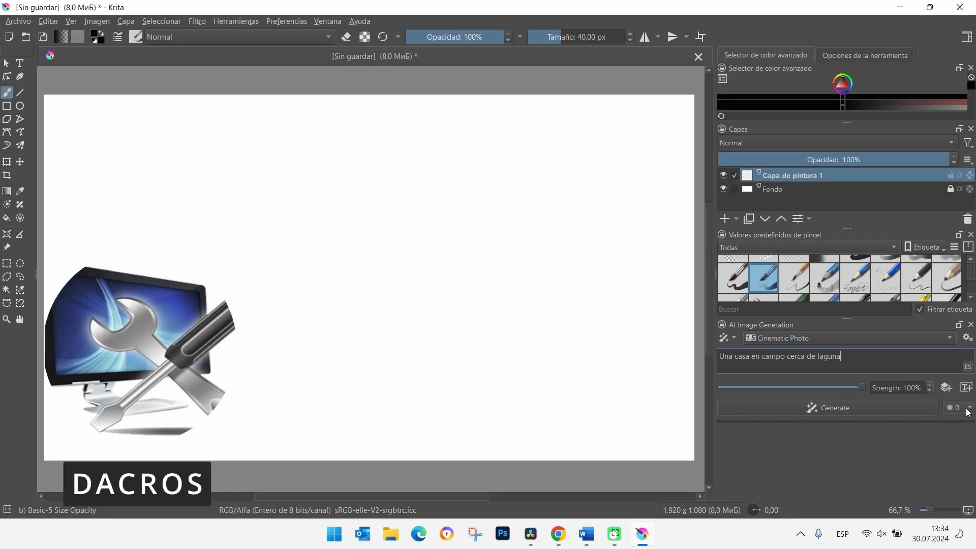
{"action": "left_click", "coordinate": [960, 412]}
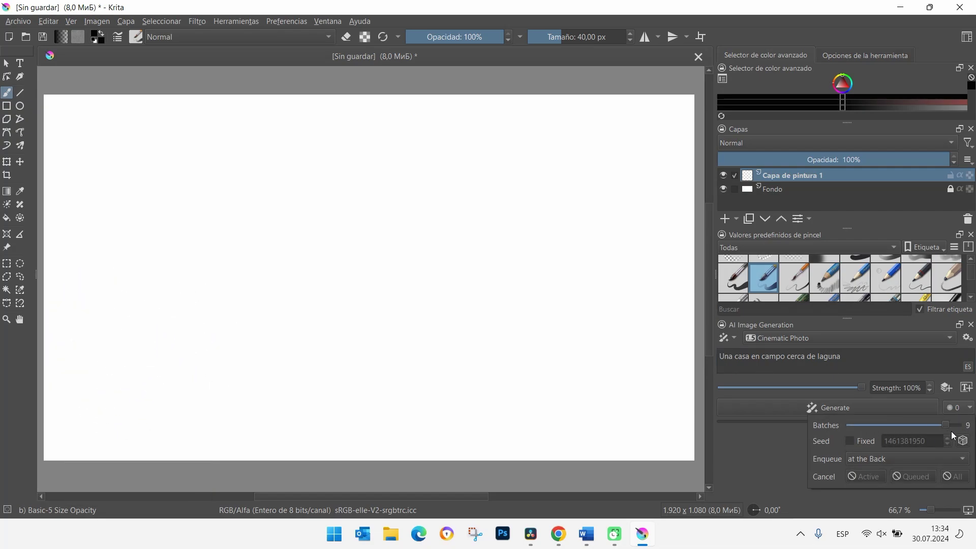
- Lower the Batches slider for generation, leaving the generation mode unchanged
{"action": "left_click_drag", "start_coordinate": [969, 433], "coordinate": [890, 426]}
{"action": "left_click", "coordinate": [758, 452]}
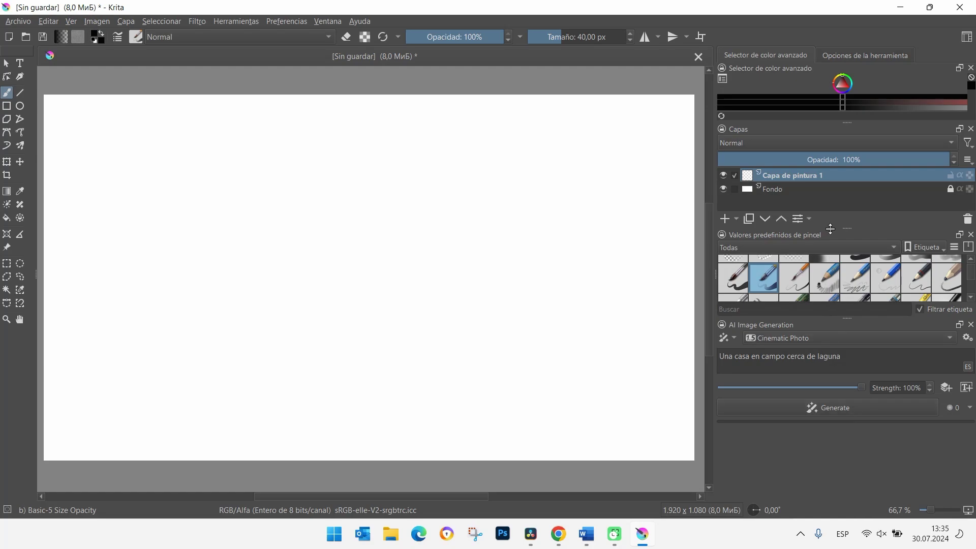
{"action": "left_click", "coordinate": [735, 338]}
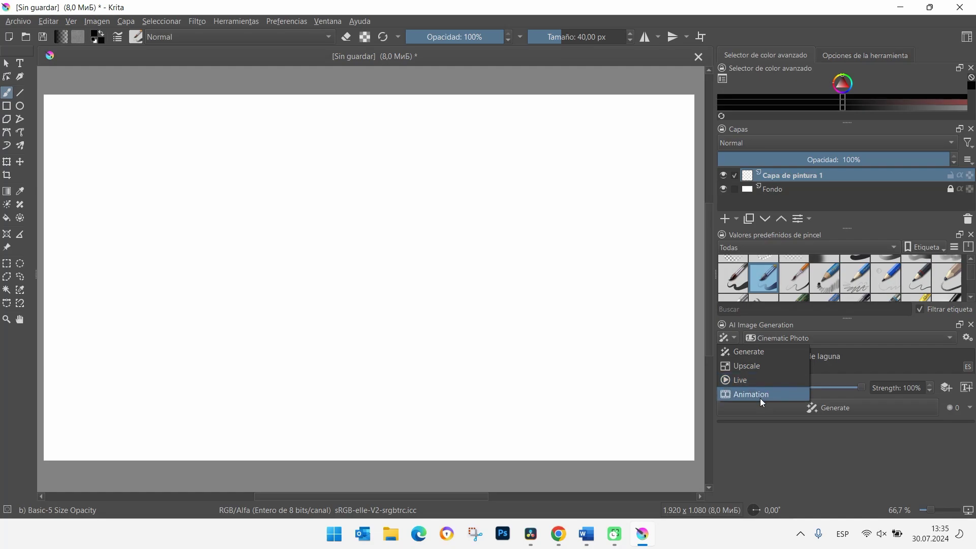
{"action": "left_click", "coordinate": [756, 442]}
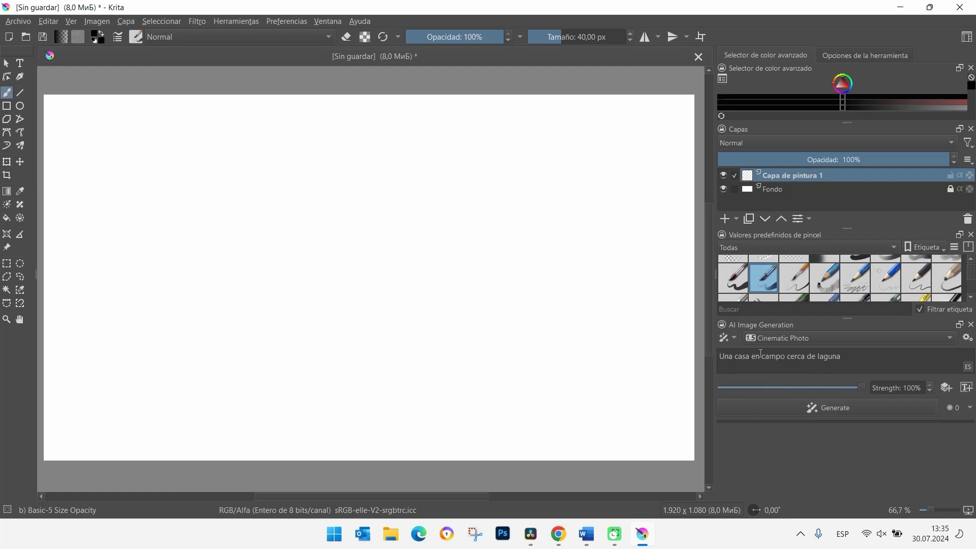
- Generate a white house on a lawn with trees from the Spanish lagoon-house prompt
{"action": "left_click", "coordinate": [831, 408]}
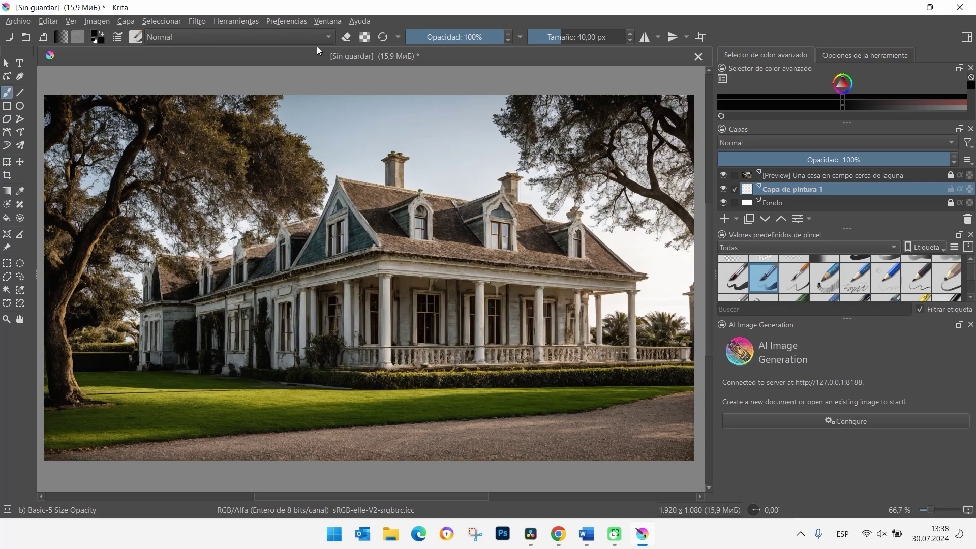
{"action": "left_click", "coordinate": [20, 22]}
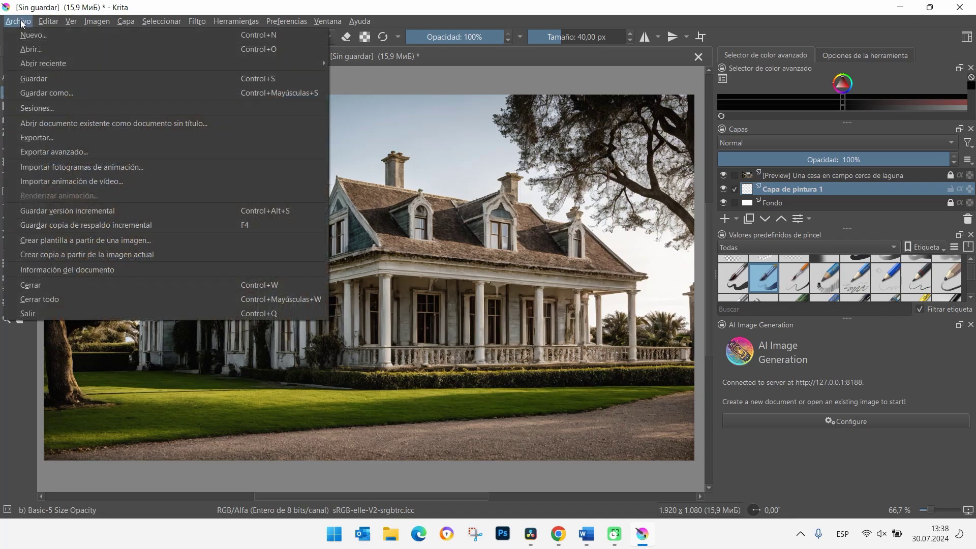
- Start Save As and browse the file format list down to Photoshop PSD
{"action": "left_click", "coordinate": [56, 95]}
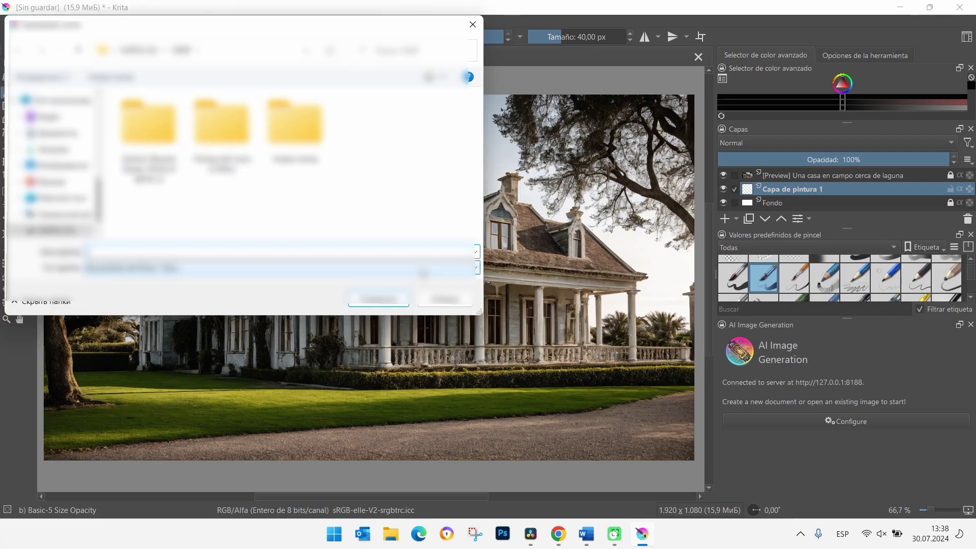
{"action": "left_click", "coordinate": [422, 268]}
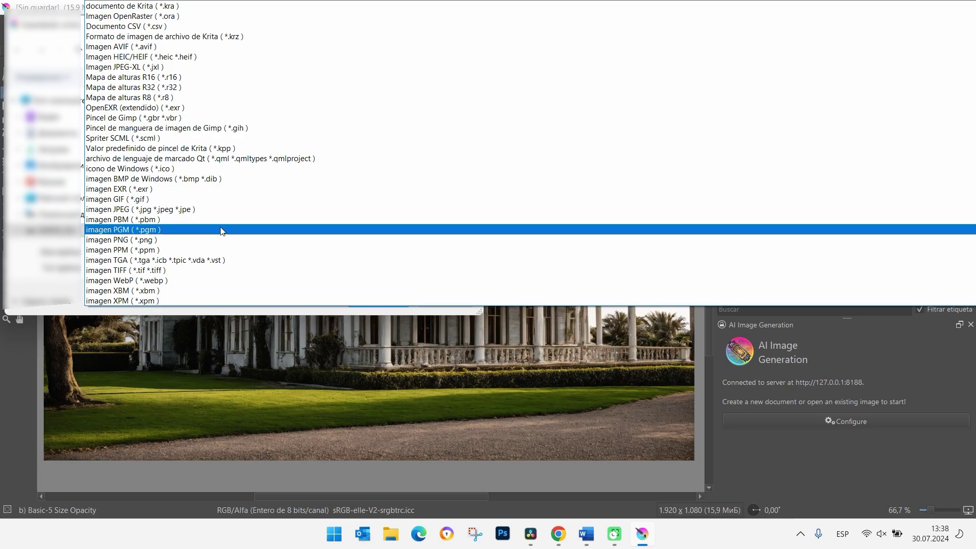
{"action": "scroll", "coordinate": [282, 299], "scroll_direction": "down", "scroll_amount": 1}
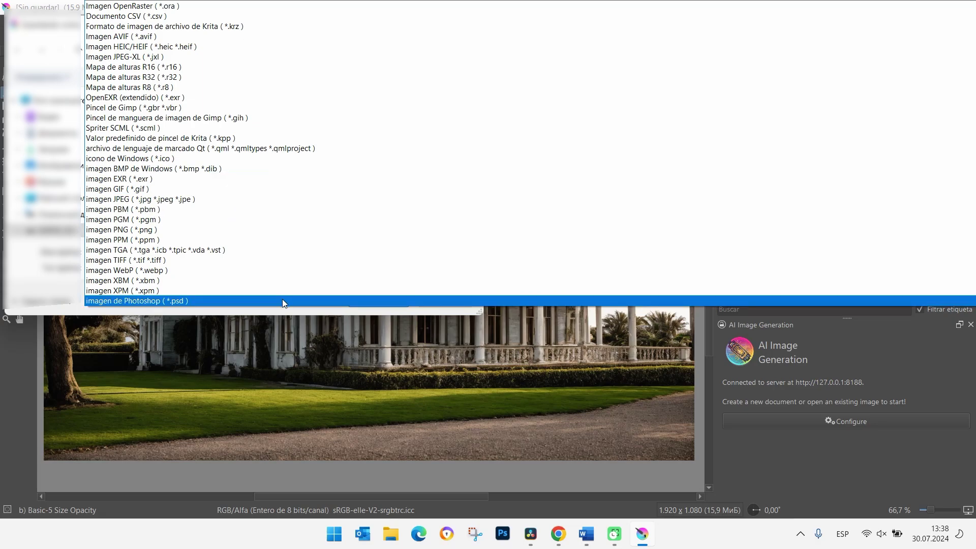